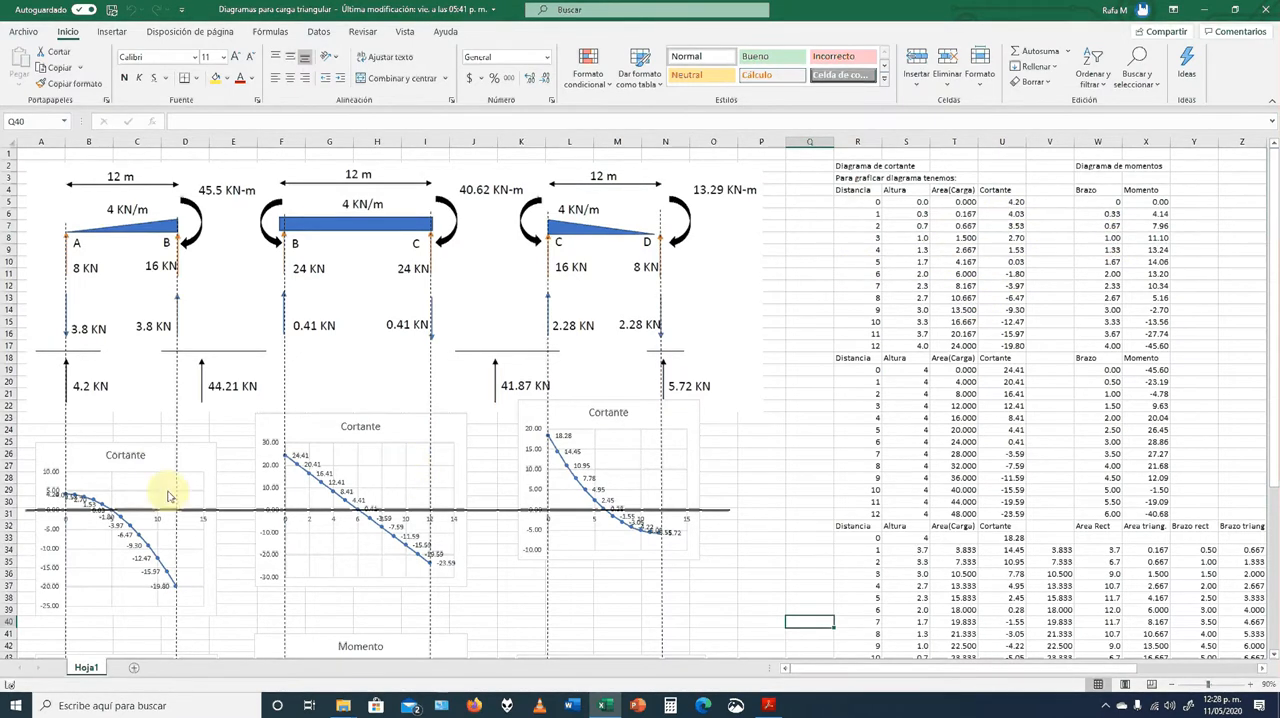
Inspect the source data ranges plotted by the Cortante chart for span AB, closing the formatting pane that opens
click(113, 518)
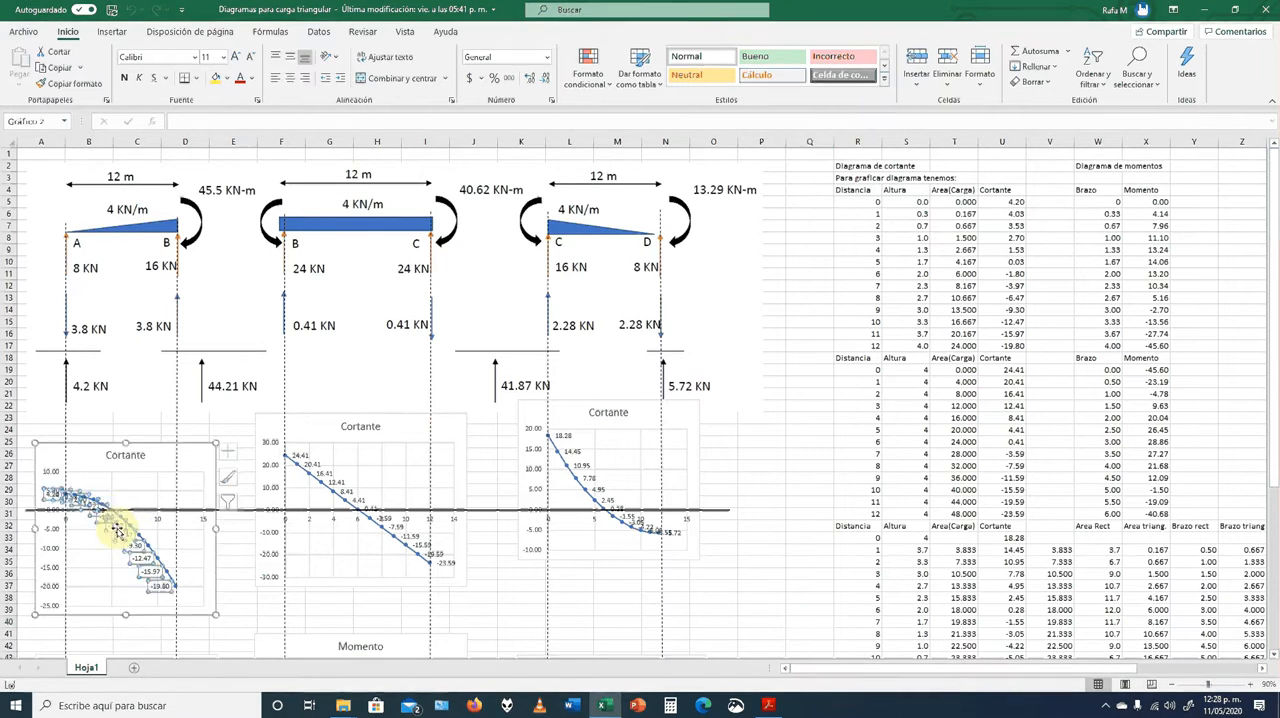
double_click(145, 473)
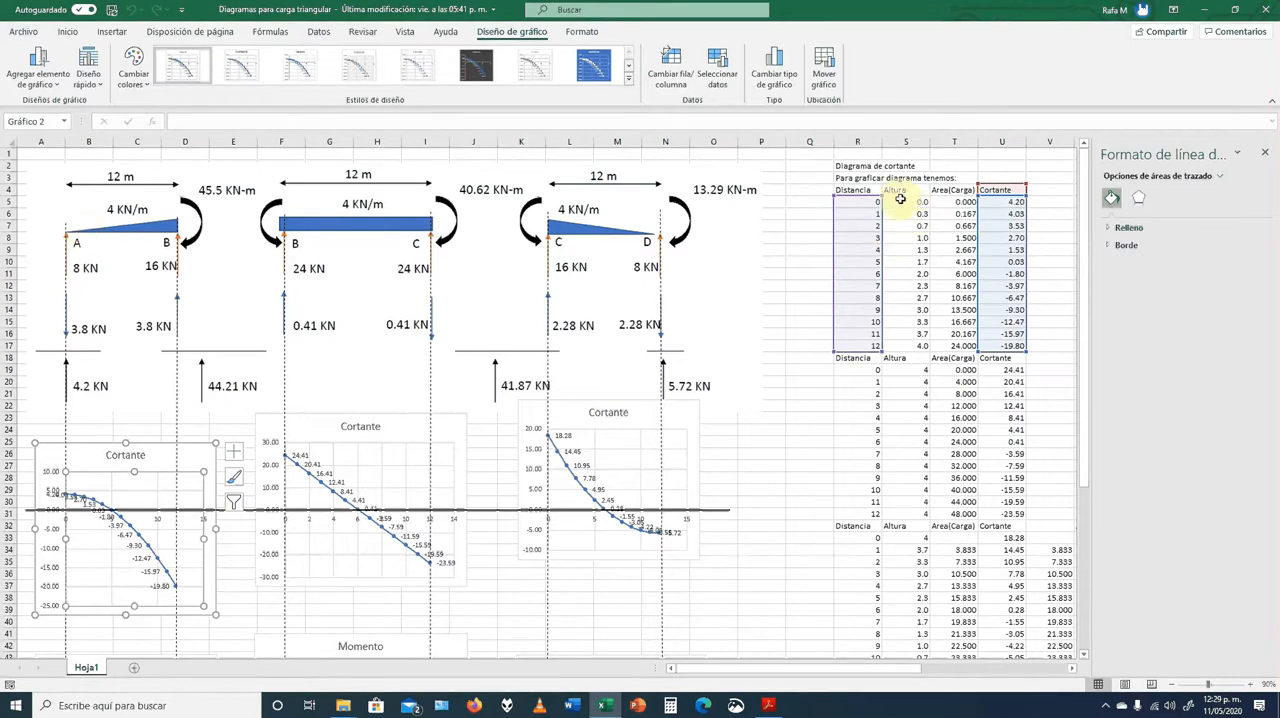
key(Escape)
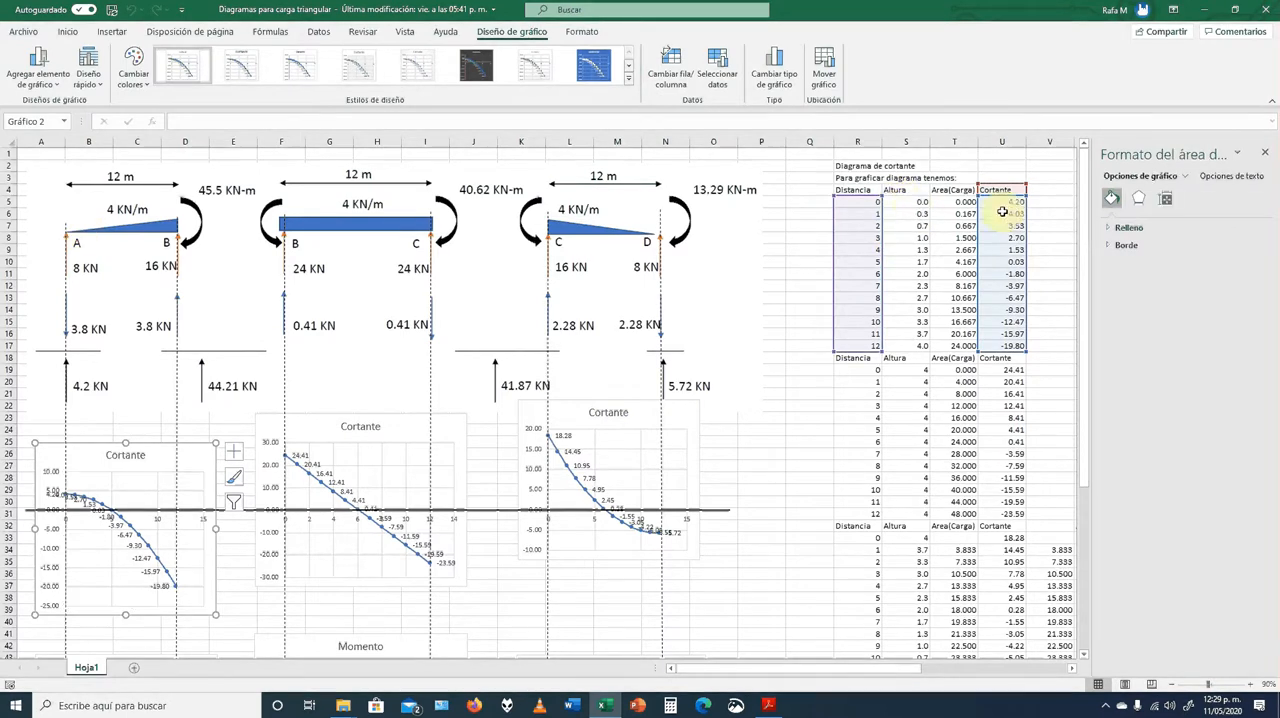
click(1264, 152)
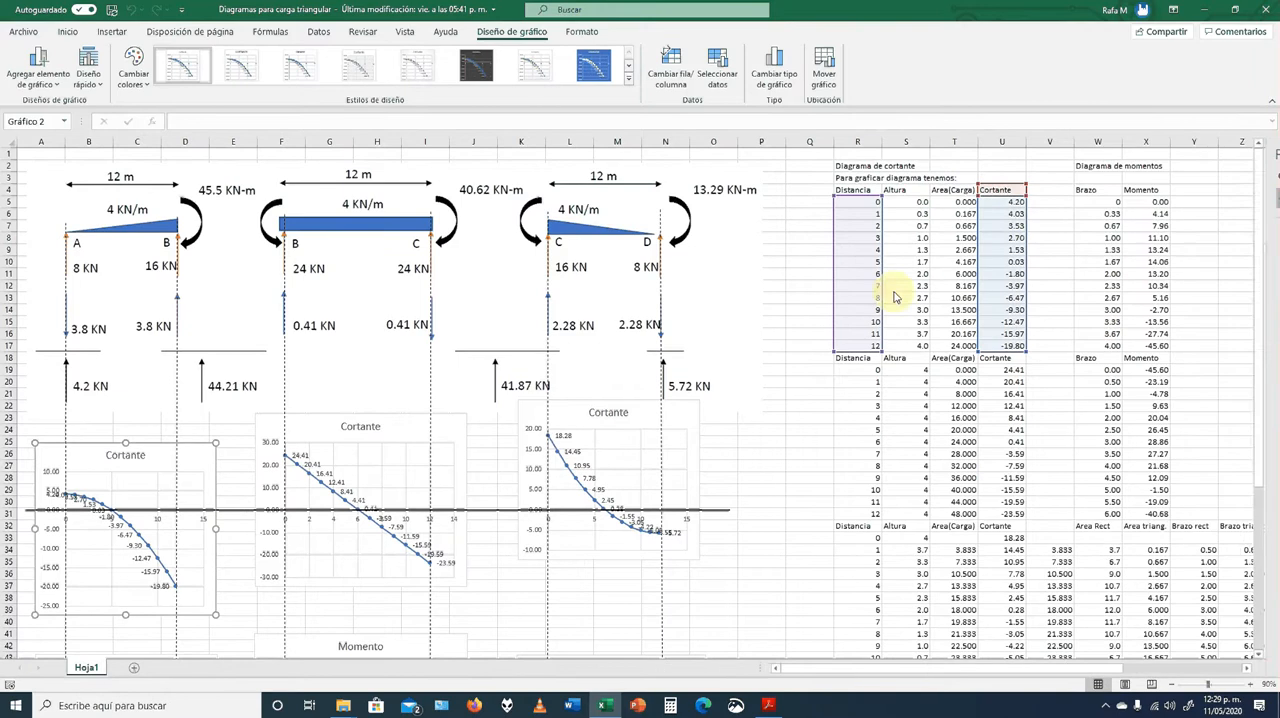
click(746, 305)
Inspect the Altura formula in cell S6 for distance 1 of the first span
click(910, 216)
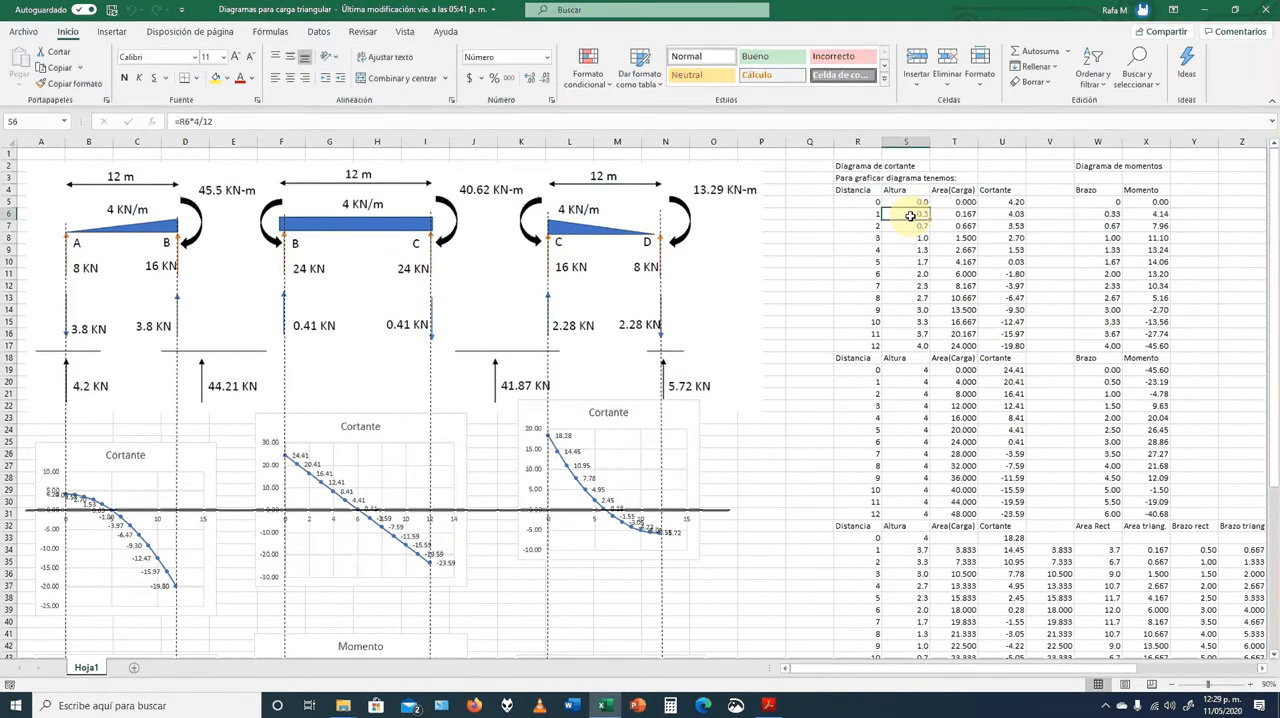
double_click(909, 216)
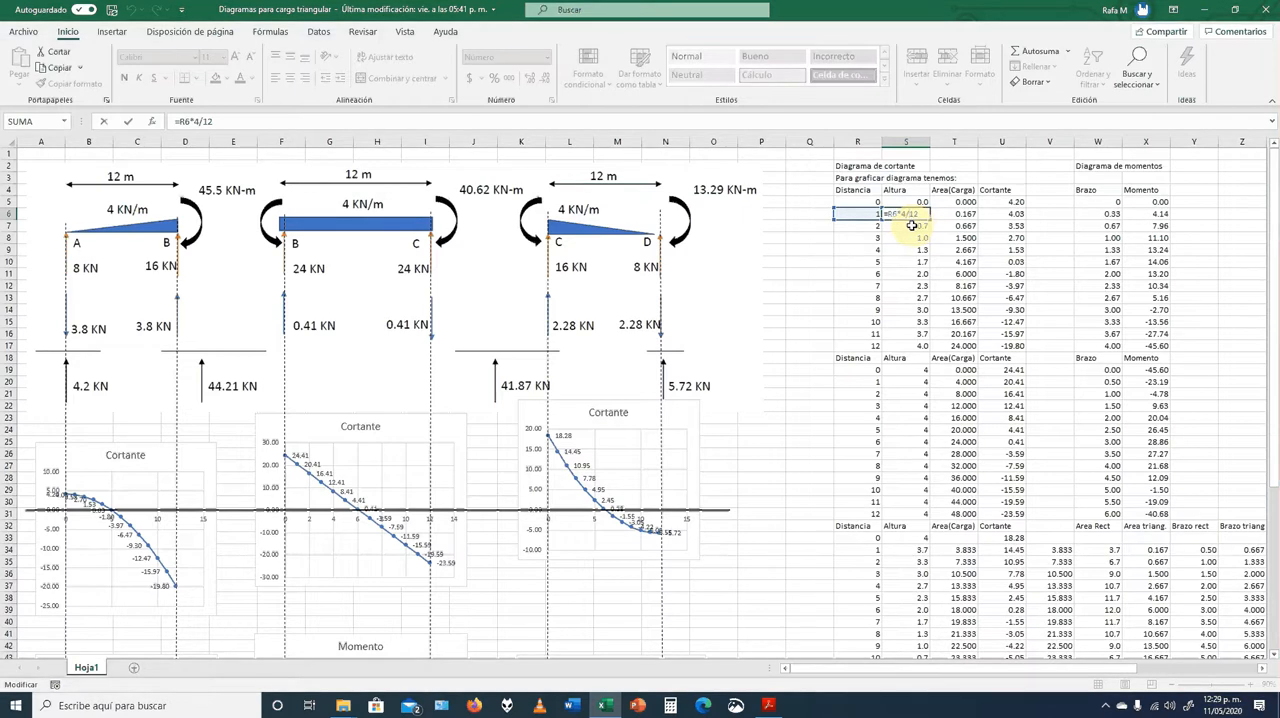
key(Escape)
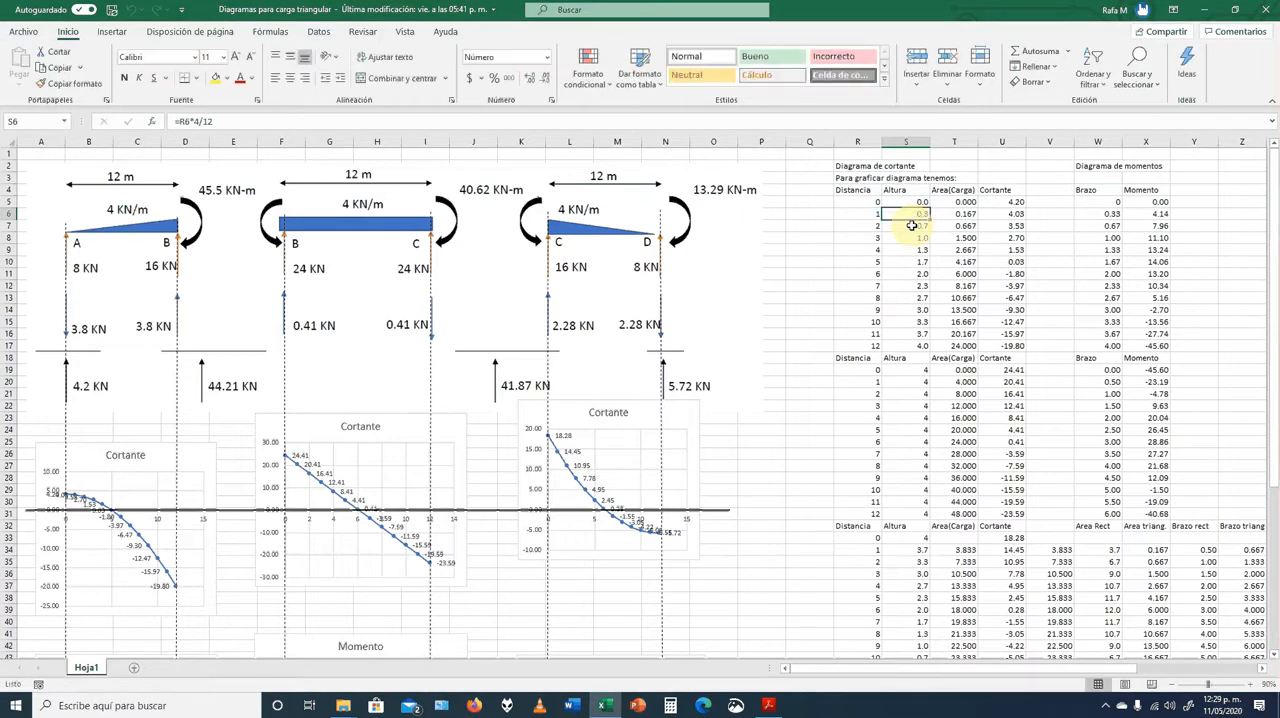
Review the Altura formula in S6 against the divided triangular load sketch beside the moment table
key(Right)
key(Right)
key(Right)
key(Right)
key(Right)
key(Right)
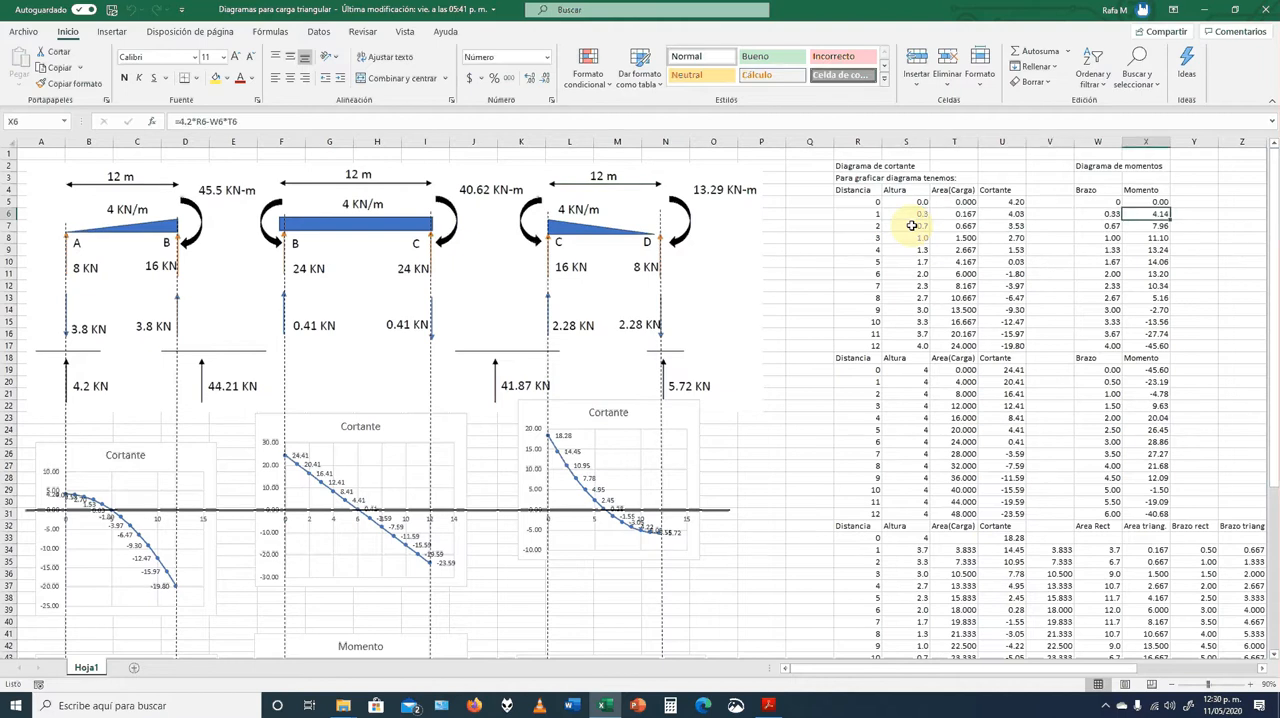
key(Right)
key(Right)
key(Right)
key(Right)
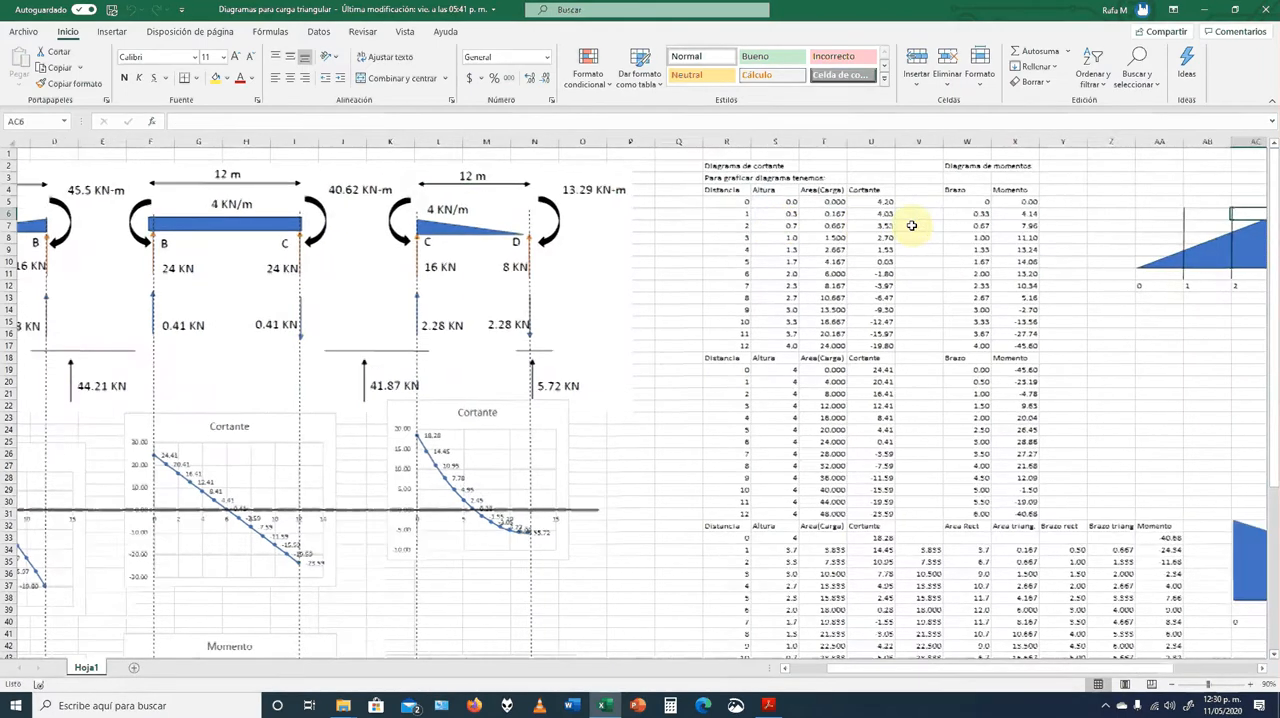
key(Right)
key(Right)
key(Right)
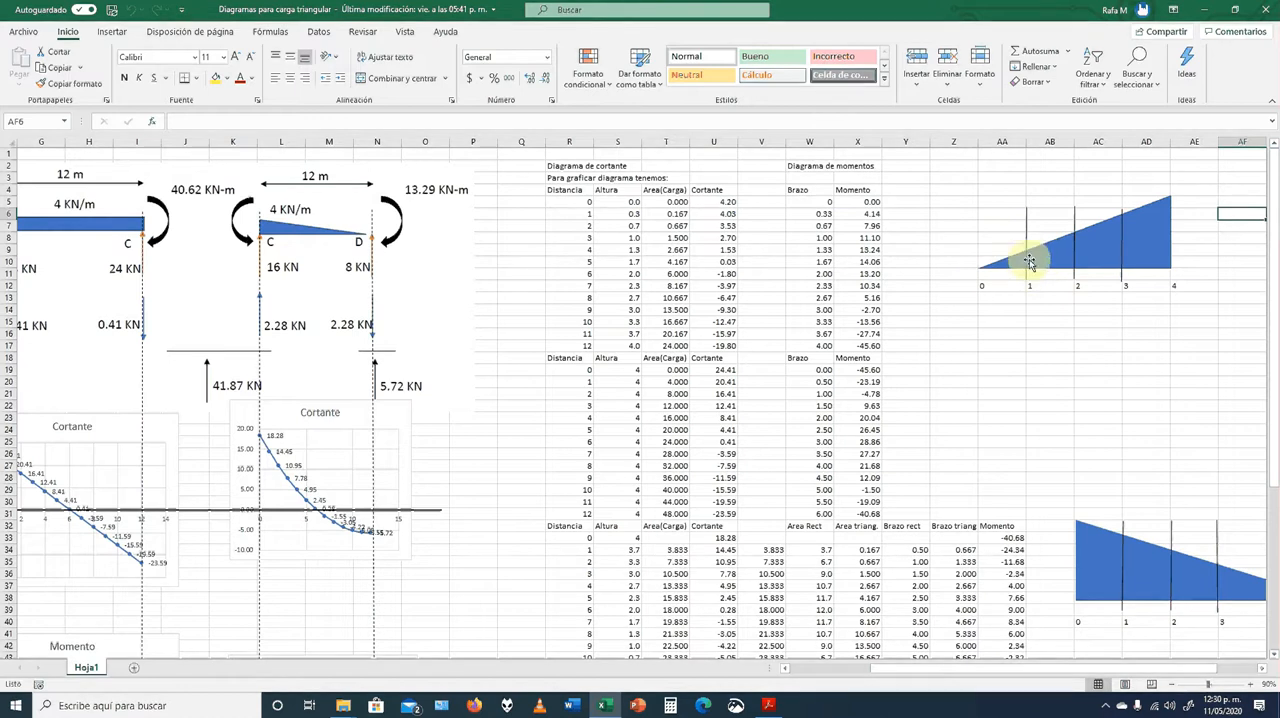
click(632, 214)
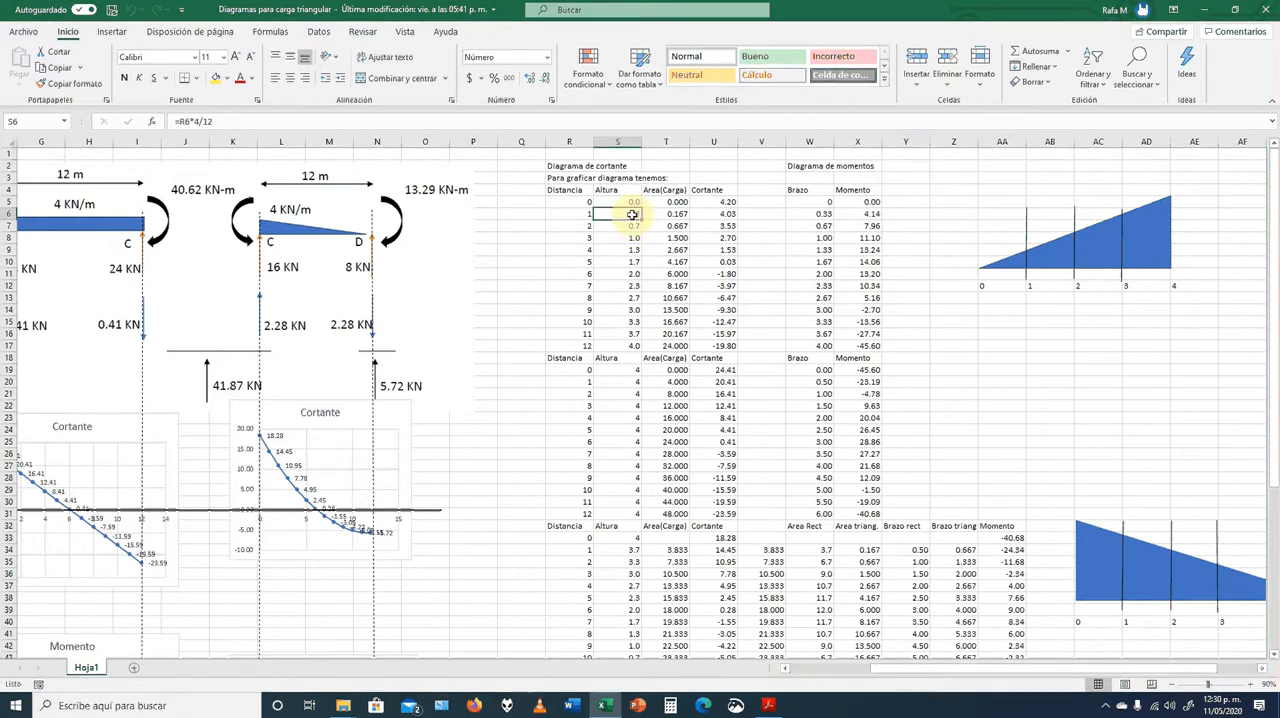
double_click(632, 214)
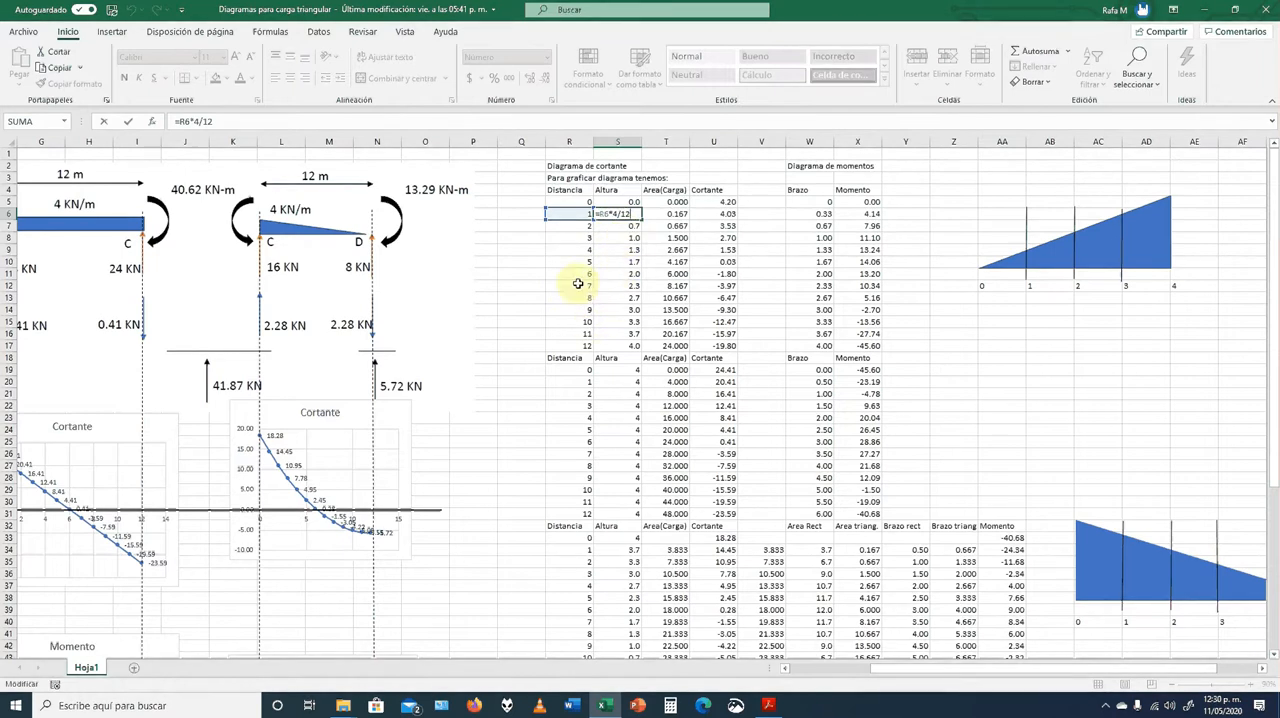
key(Return)
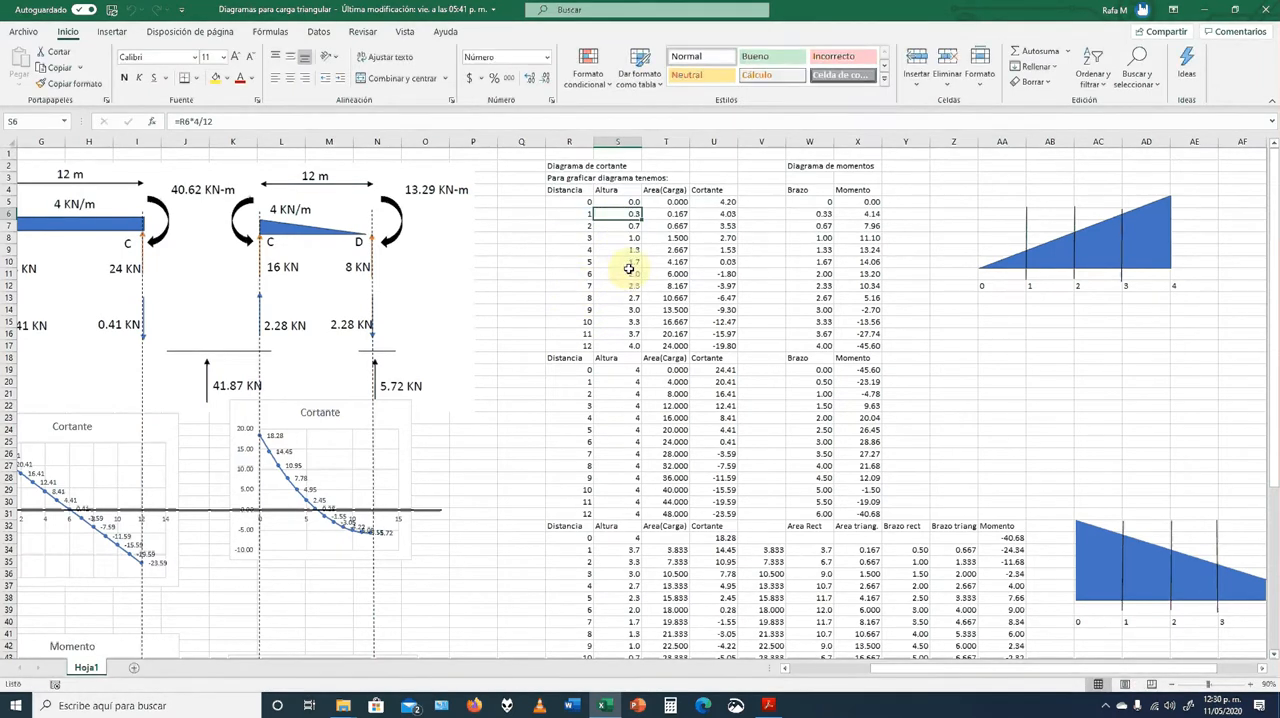
Inspect the Area(Carga) formula in cell T6 and the cells it refers to
click(664, 214)
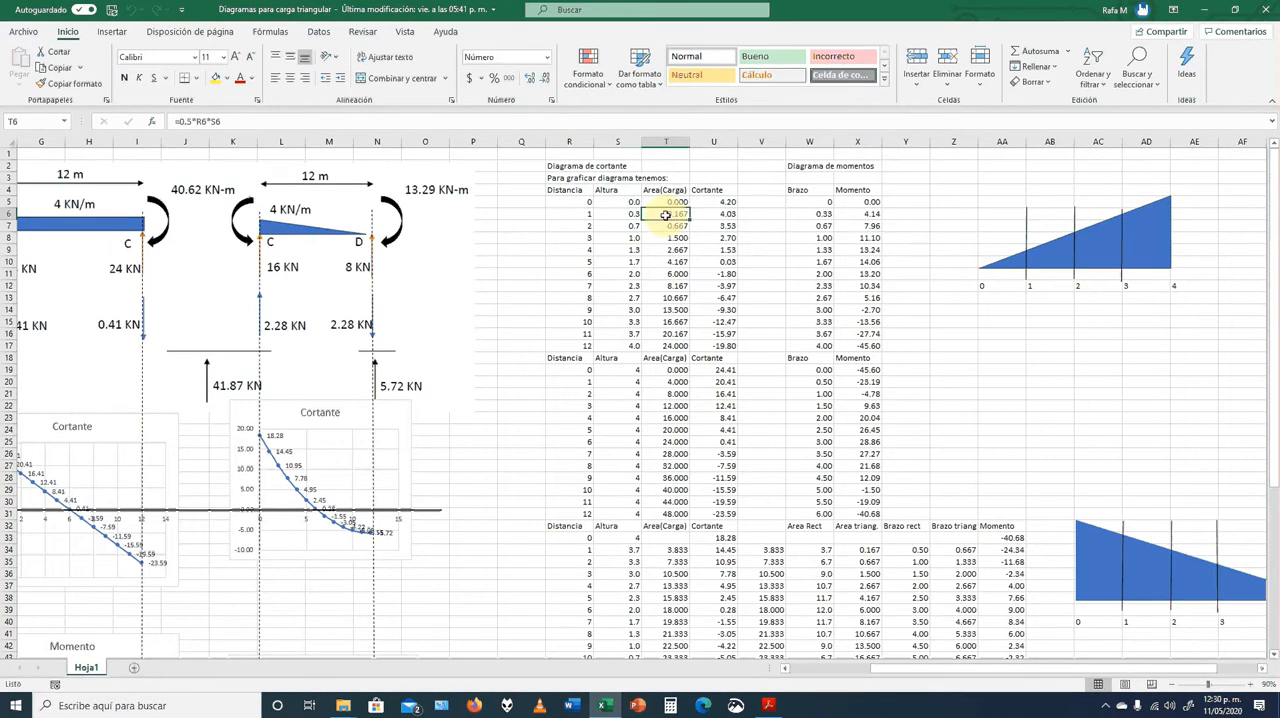
double_click(665, 214)
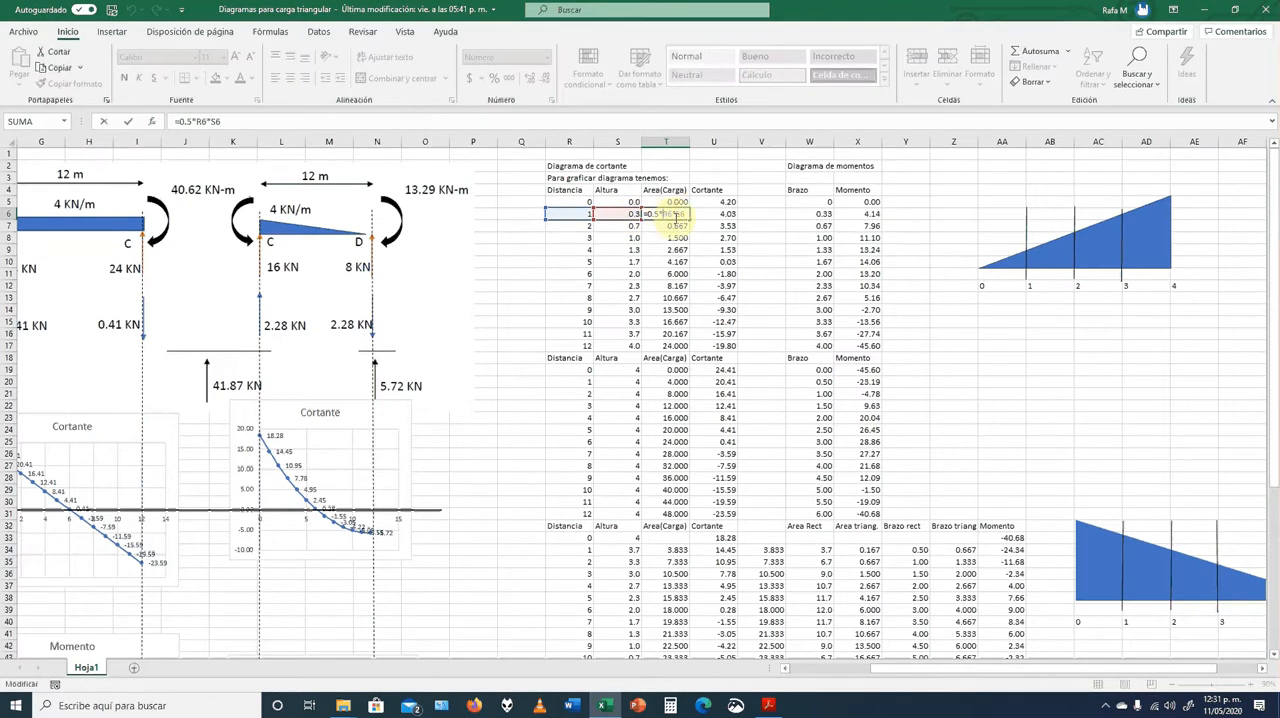
key(ctrl+Return)
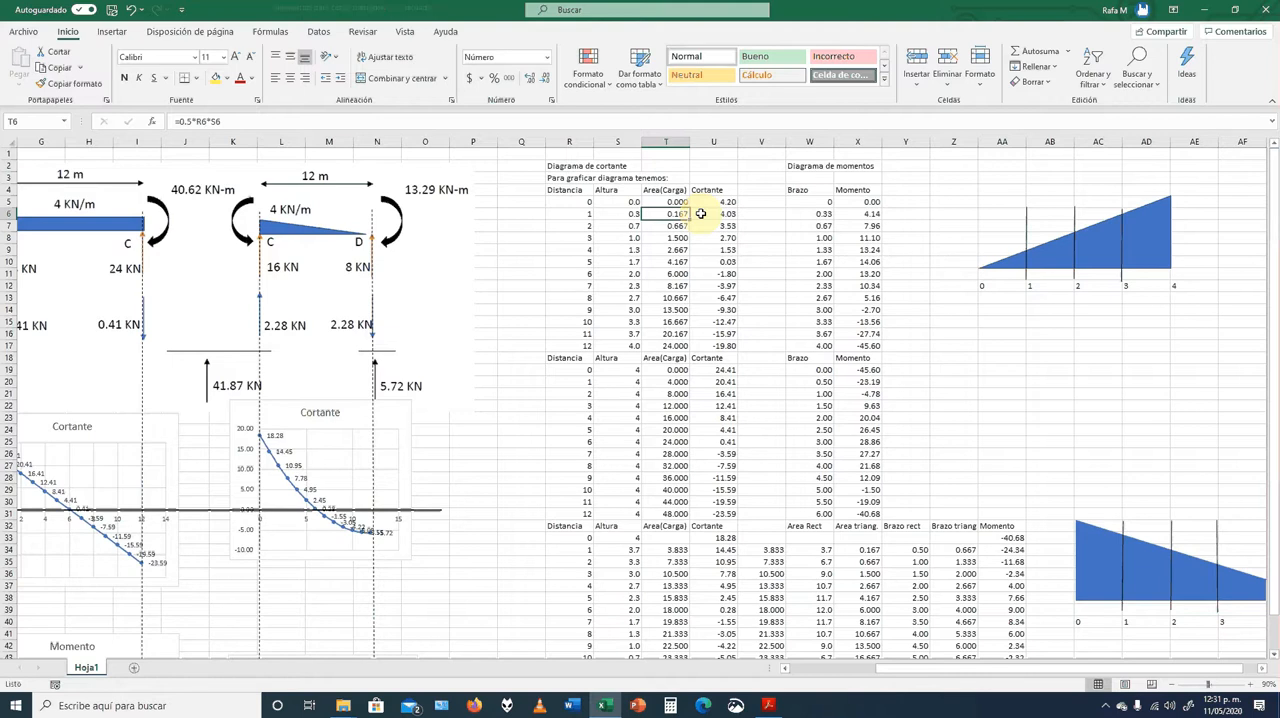
Compare the starting Cortante value in U5 with the first point of the span AB shear chart
key(Left)
key(Left)
key(Left)
key(Left)
key(Left)
key(Left)
key(Left)
key(Left)
key(Left)
key(Left)
key(Left)
key(Left)
key(Left)
key(Left)
key(Left)
key(Left)
key(Left)
key(Left)
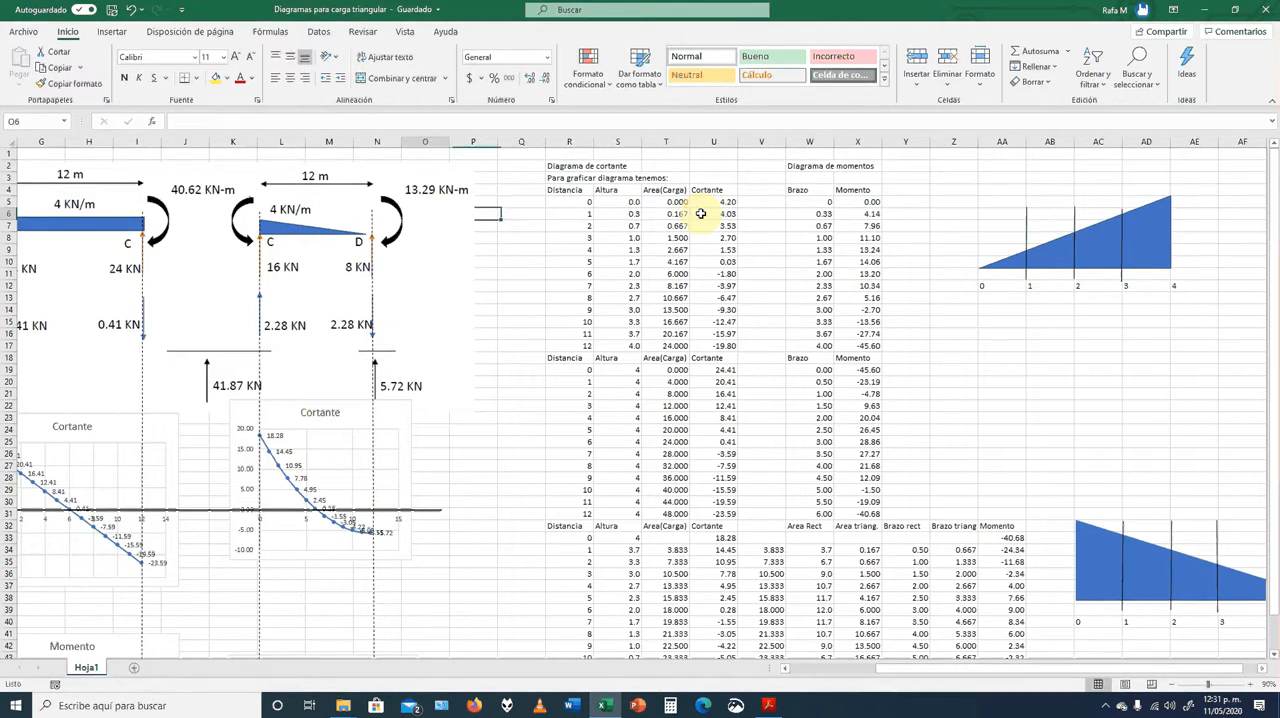
key(Right)
key(Right)
key(Right)
key(Right)
key(Right)
key(Right)
key(Right)
key(Right)
key(Right)
key(Right)
key(Right)
key(Right)
key(Right)
key(Right)
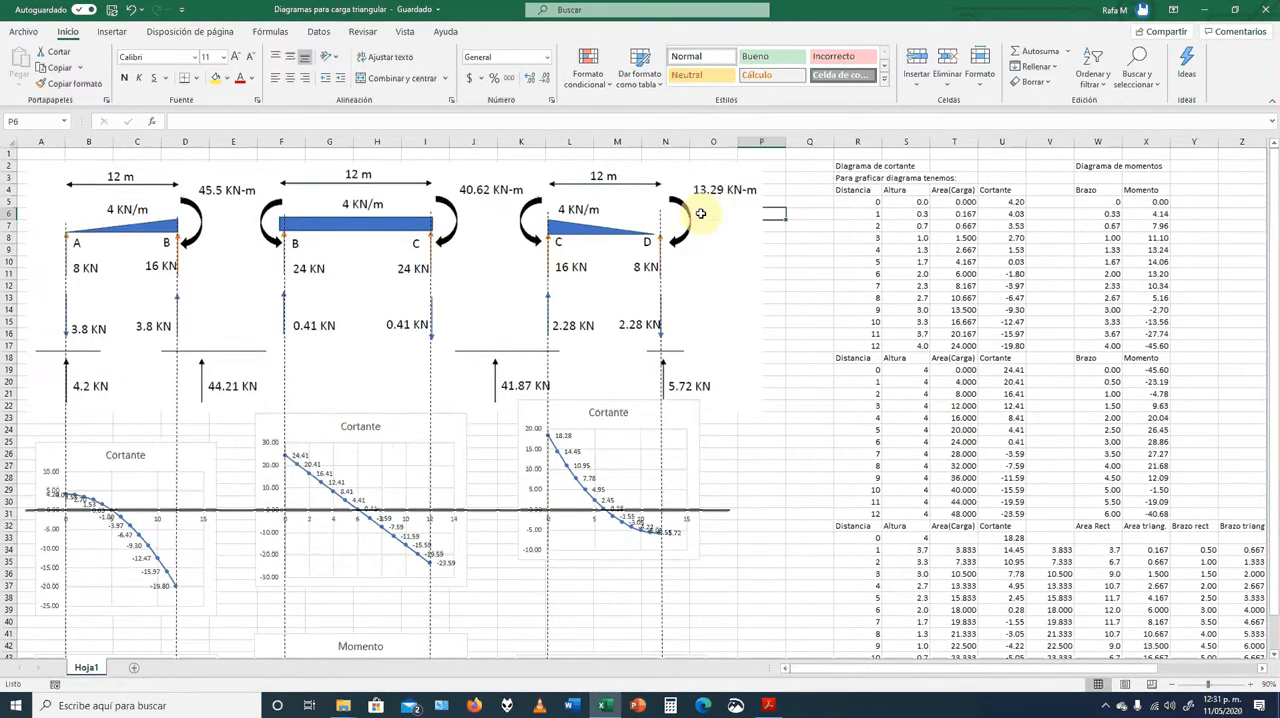
click(1003, 202)
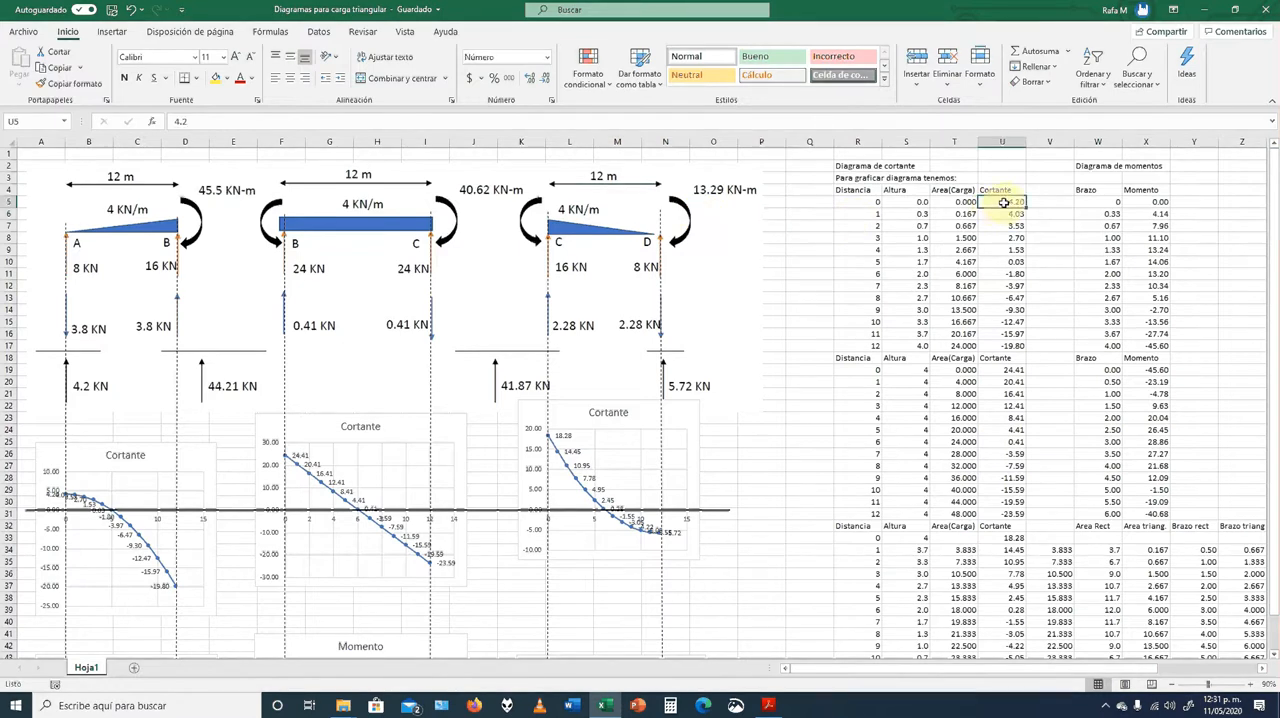
click(63, 500)
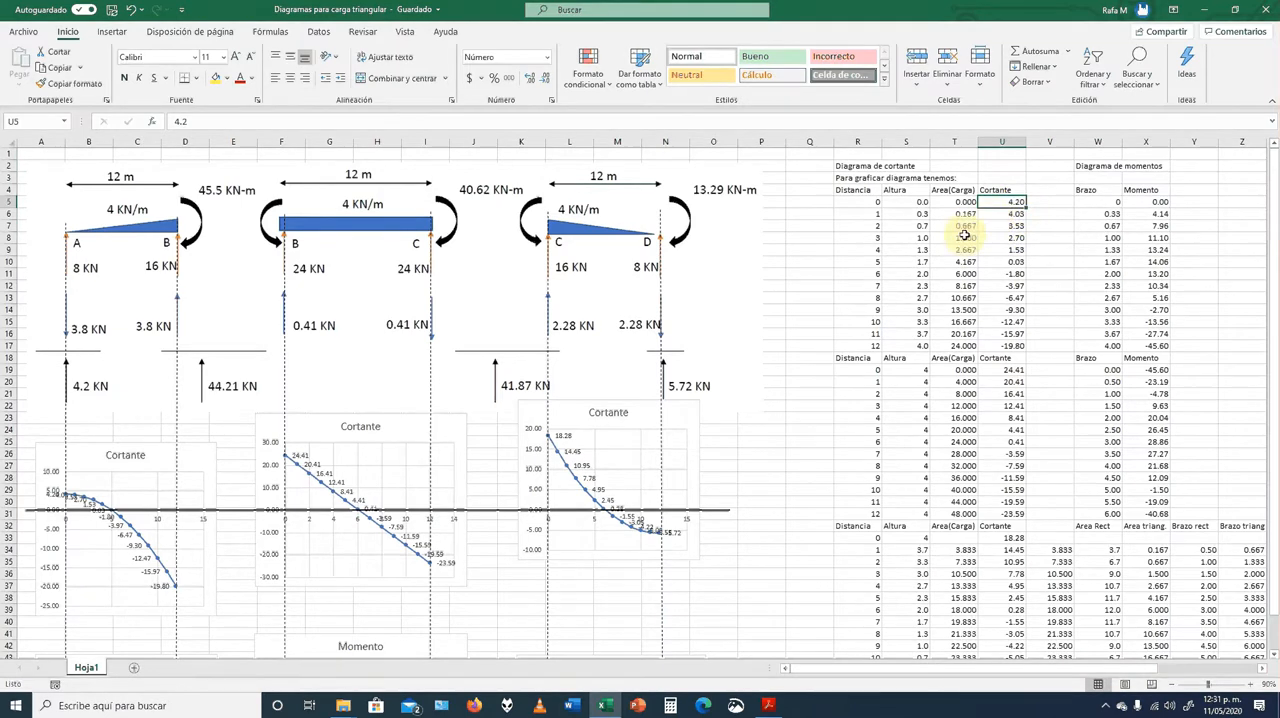
Inspect the Cortante formulas in U7 and U11 that subtract the load area from the initial shear
click(1016, 228)
double_click(1016, 228)
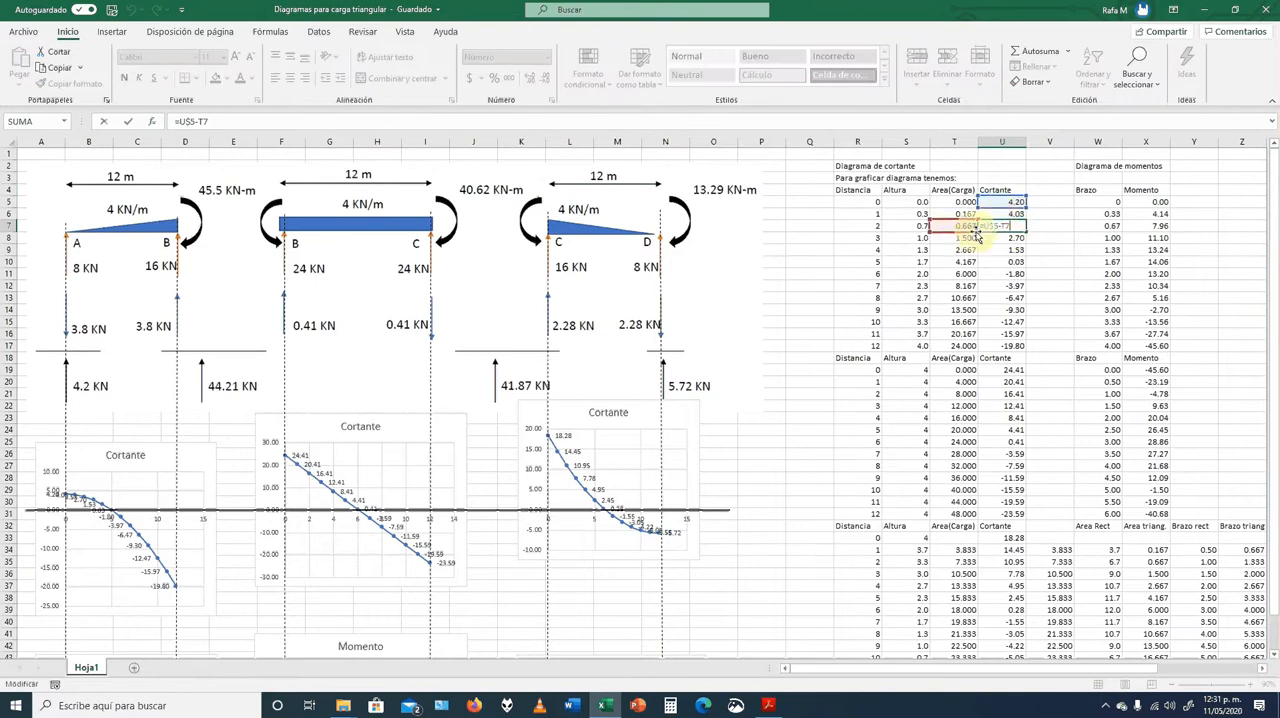
key(Escape)
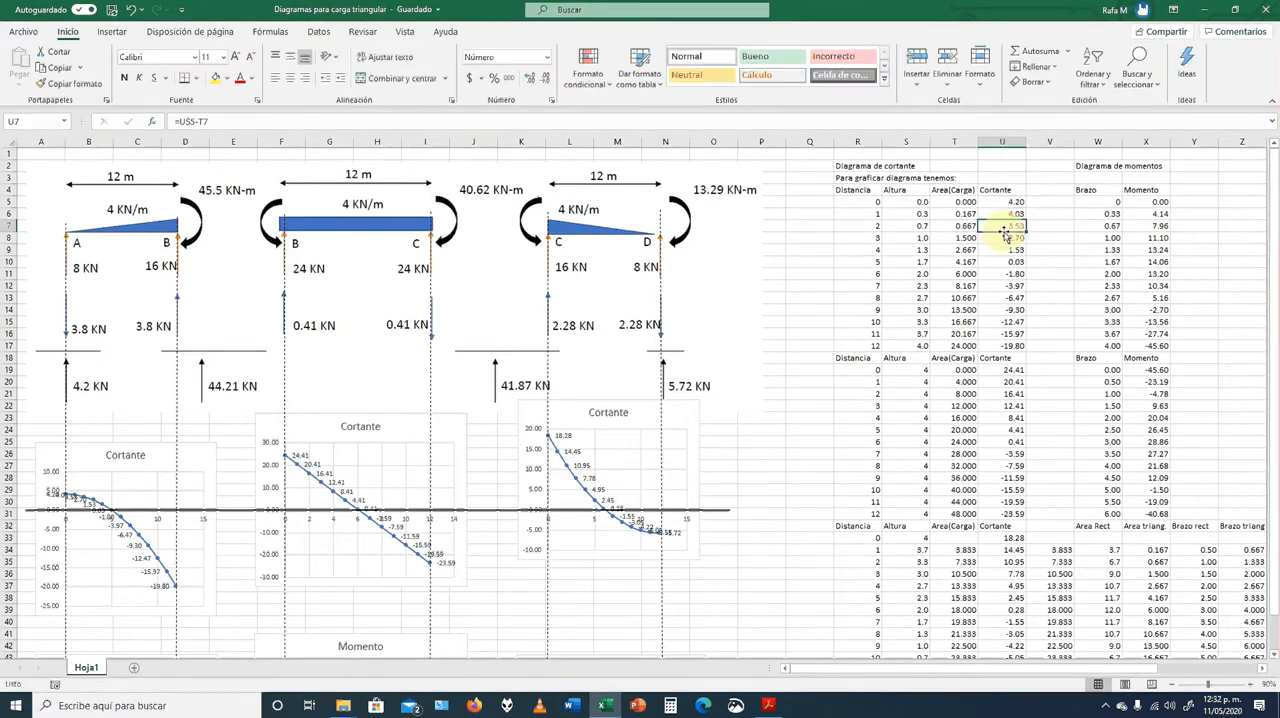
double_click(1013, 235)
scroll(1013, 240, up, 8)
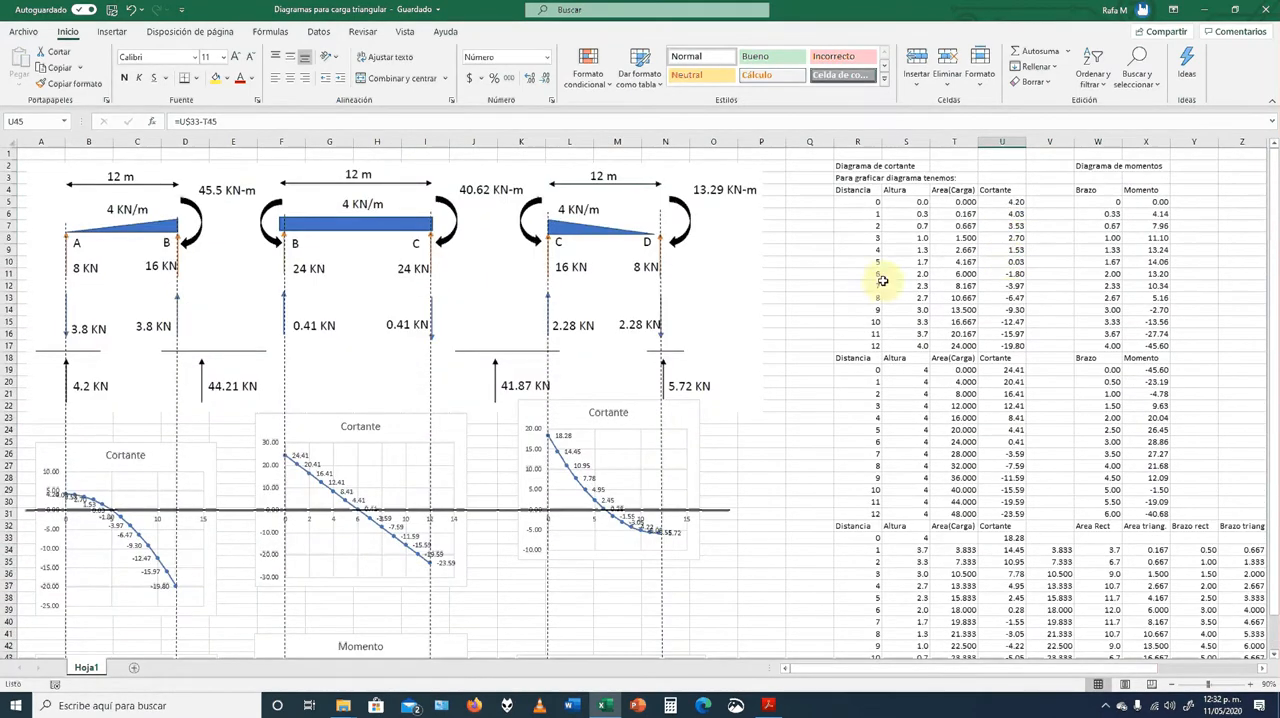
double_click(1005, 273)
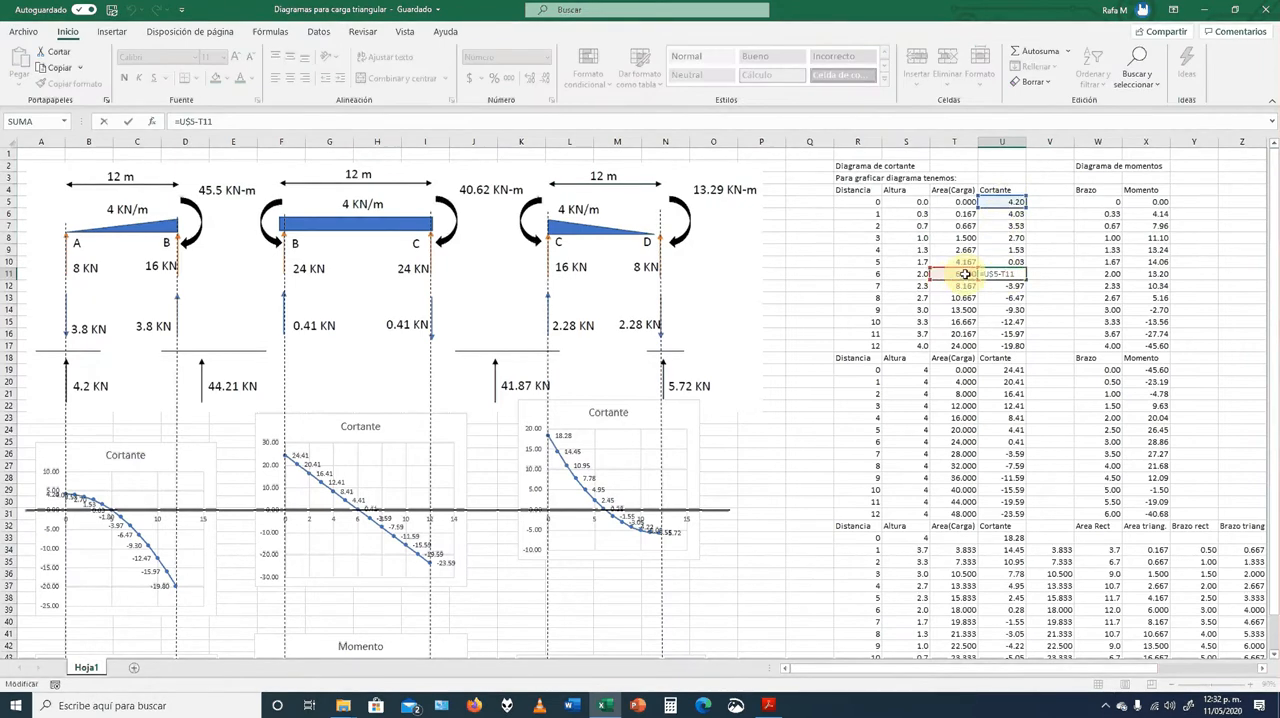
key(Escape)
Inspect the Area(Carga) formula in T17 and the Cortante formula in U17 at distance 12
click(958, 321)
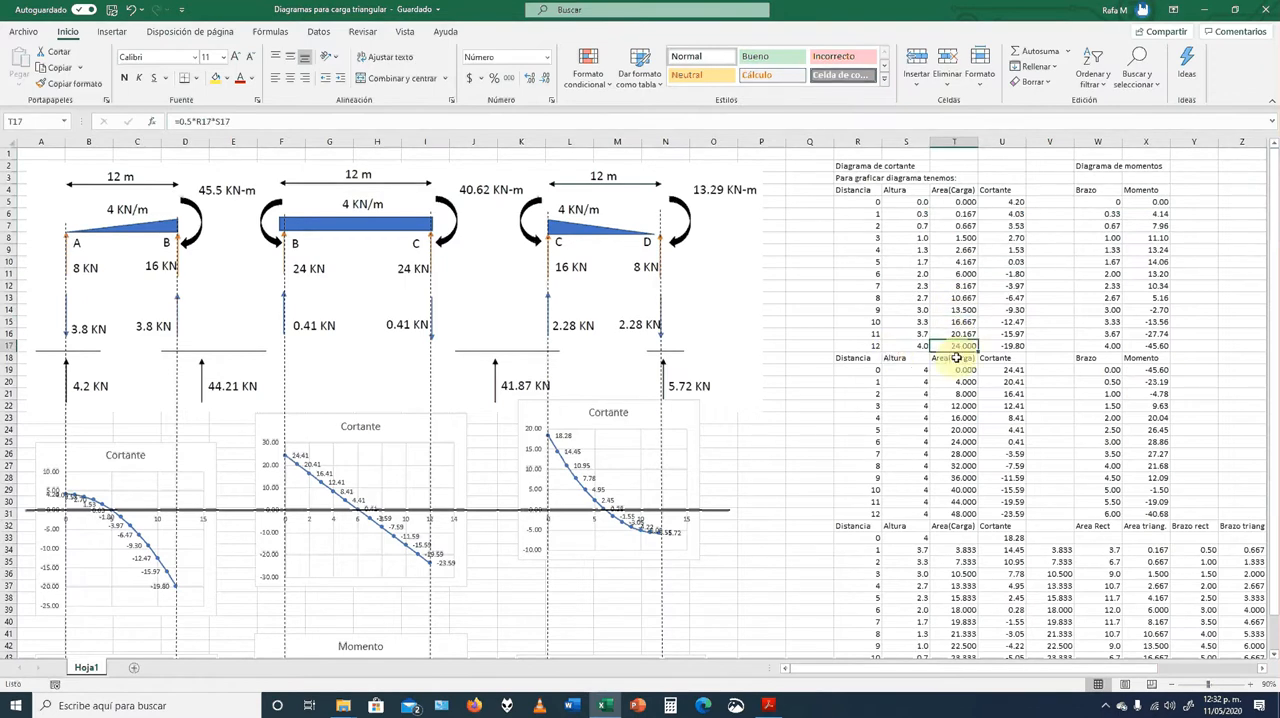
click(962, 345)
double_click(962, 345)
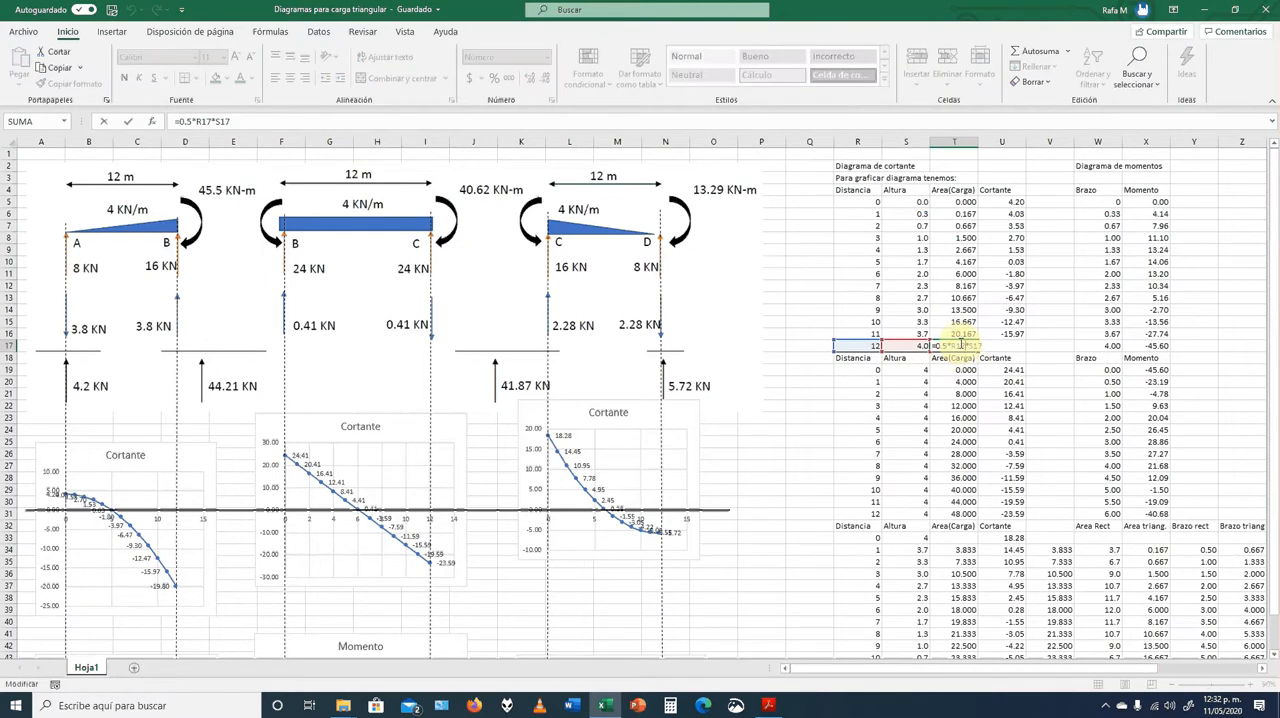
key(Escape)
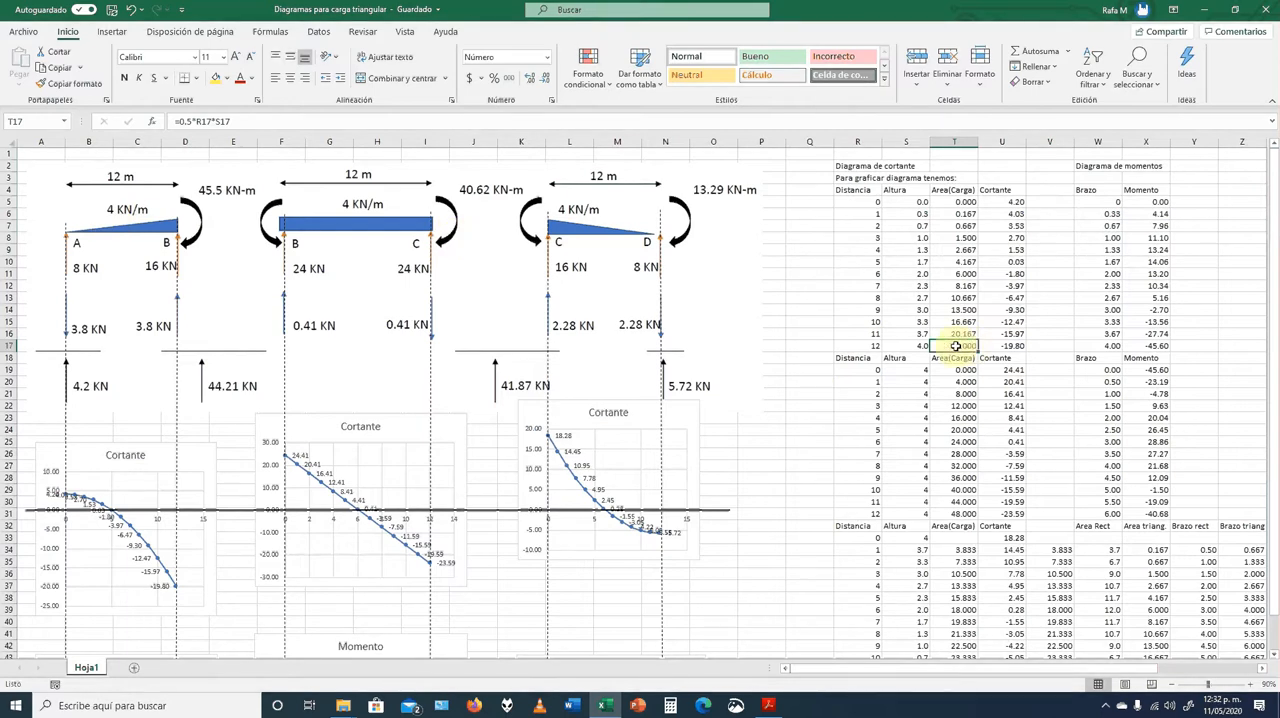
double_click(1022, 347)
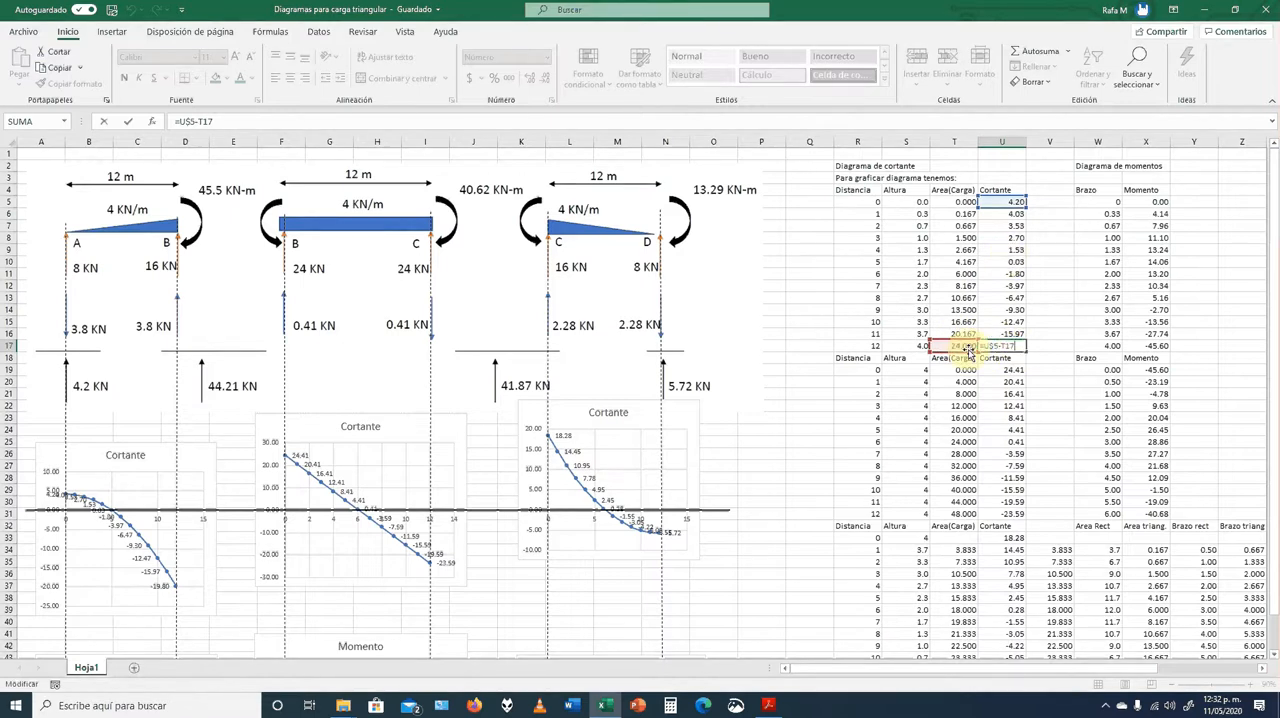
key(ctrl+Return)
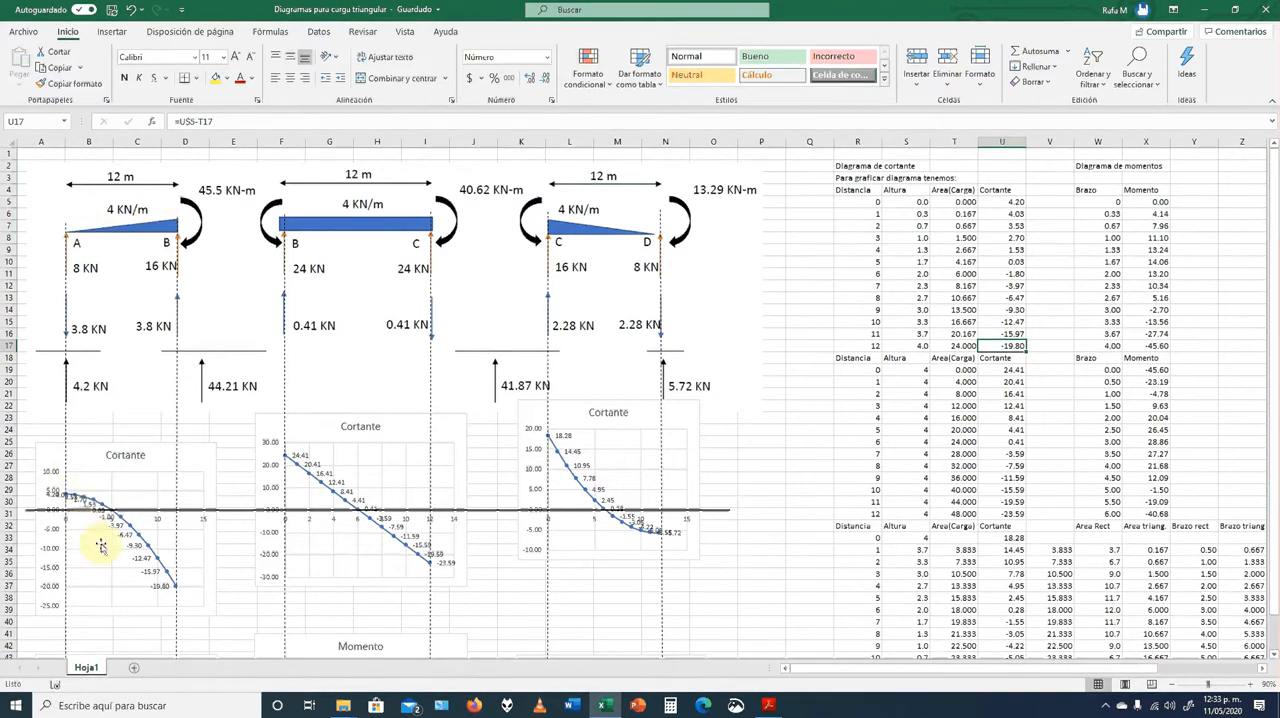
Examine the Cortante charts of the three spans at 120% zoom, with the beam reactions above them
click(1252, 686)
click(1252, 686)
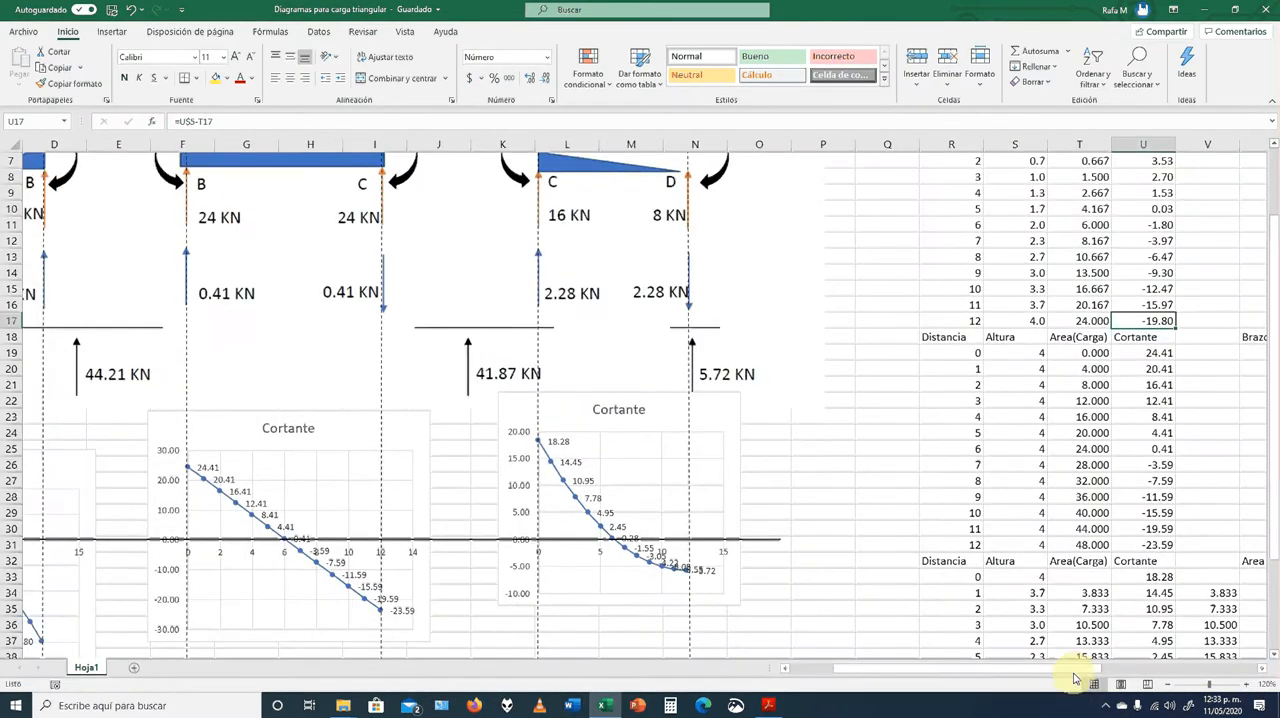
drag(1074, 670, 1006, 682)
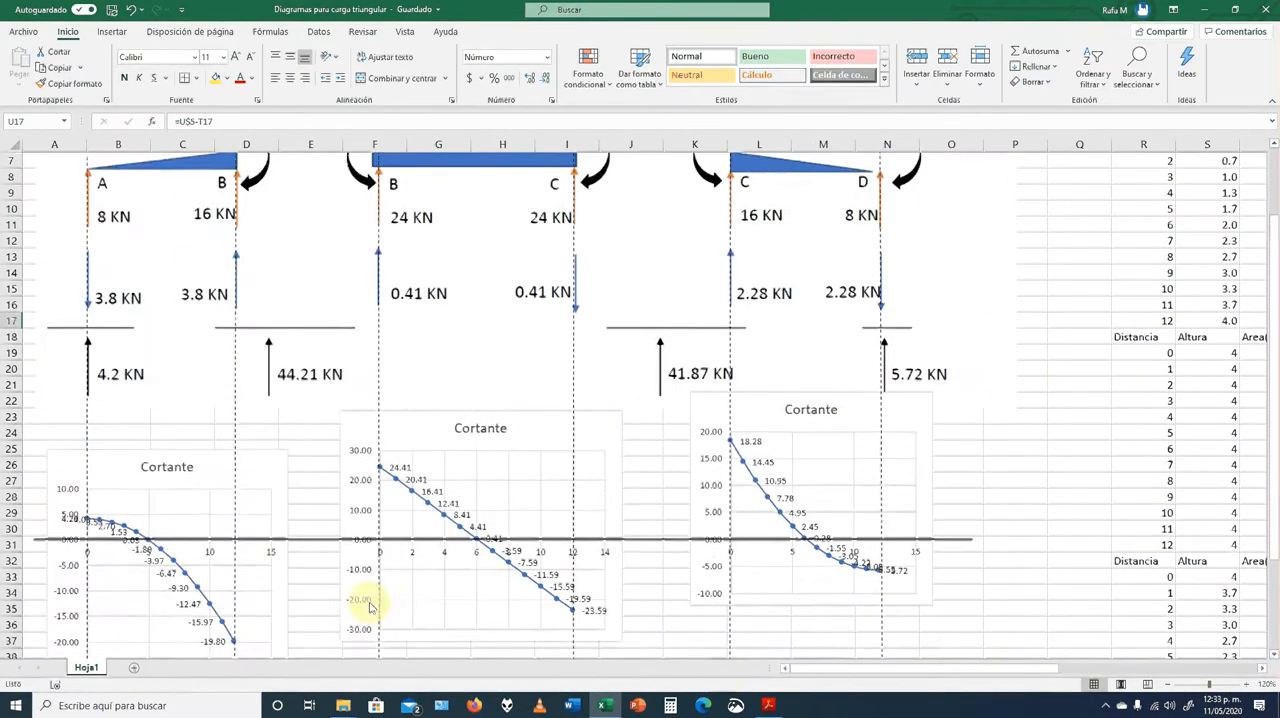
scroll(370, 606, down, 2)
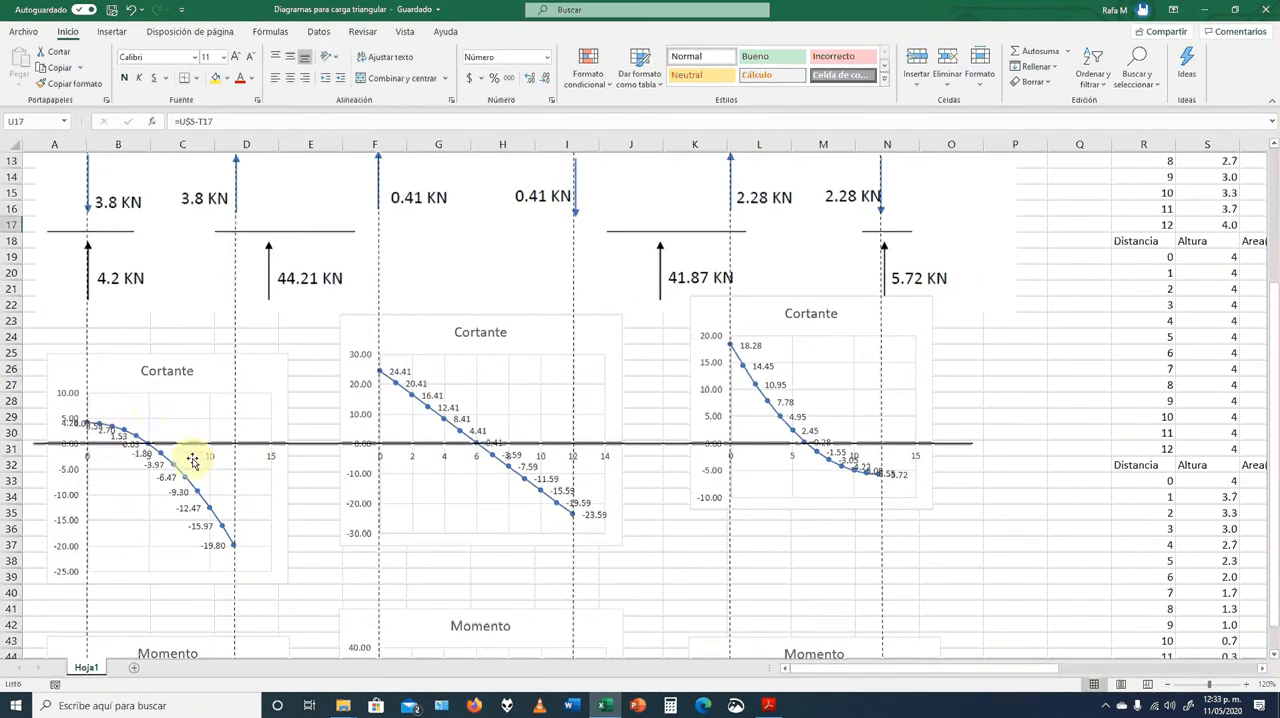
scroll(178, 418, up, 2)
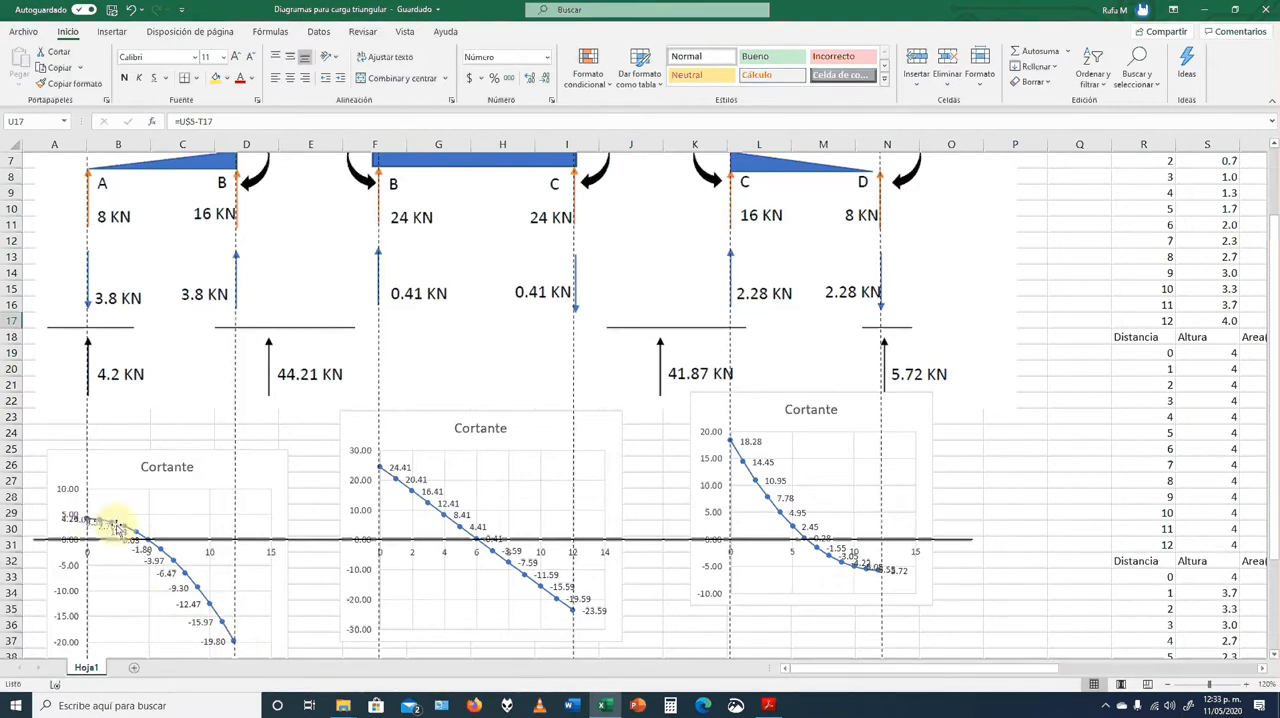
mouse_move(224, 628)
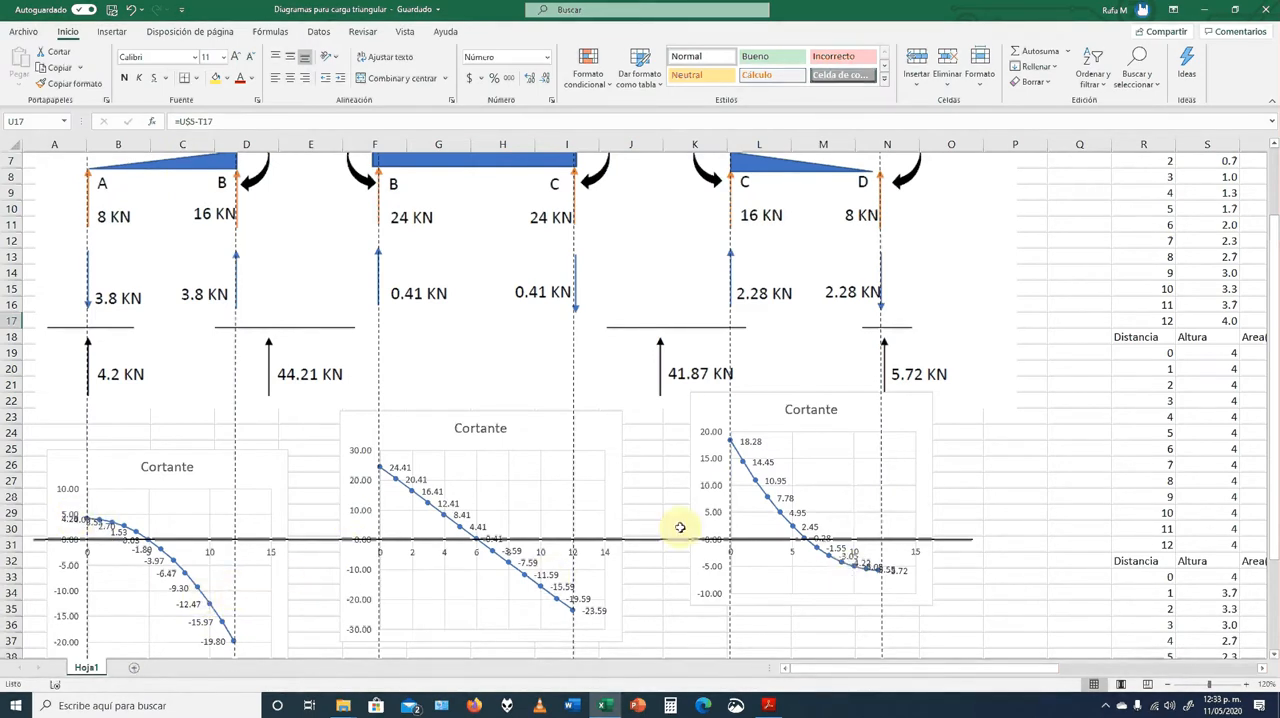
click(1167, 687)
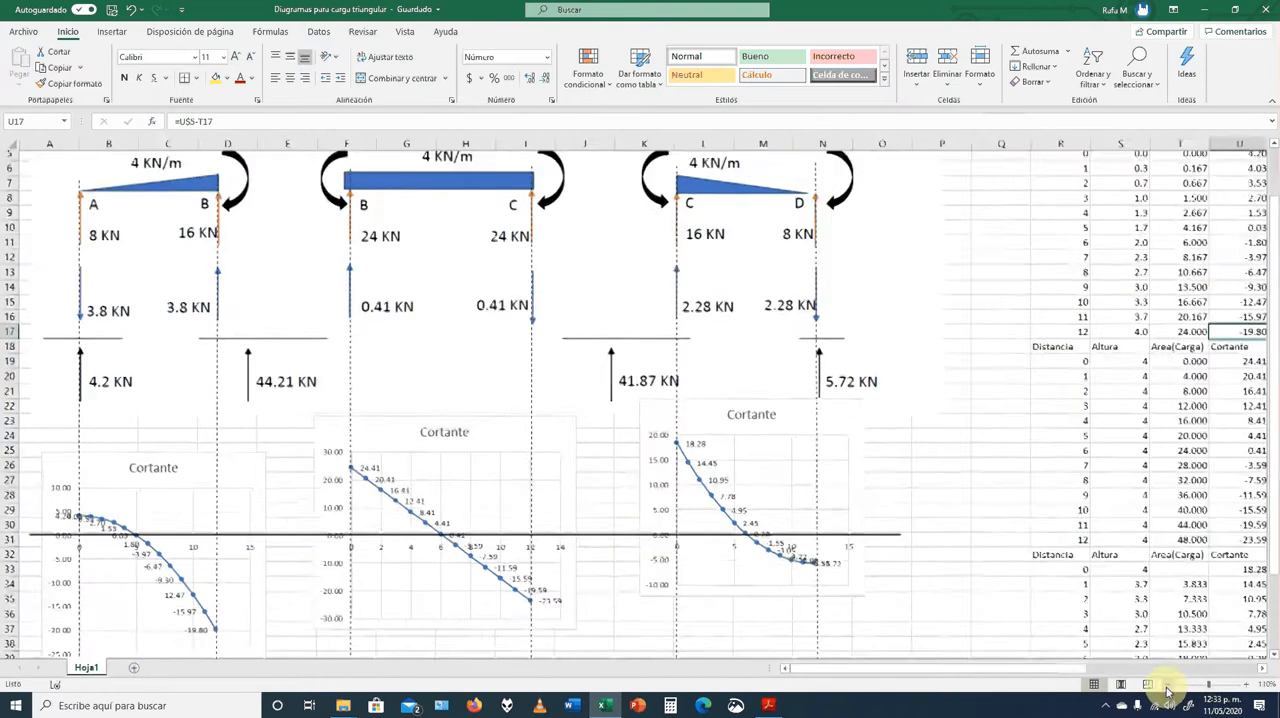
Inspect the Distancia, Altura and Area(Carga) cells of the span BC table, including the area formulas in T19 and T21
click(1167, 689)
click(1167, 689)
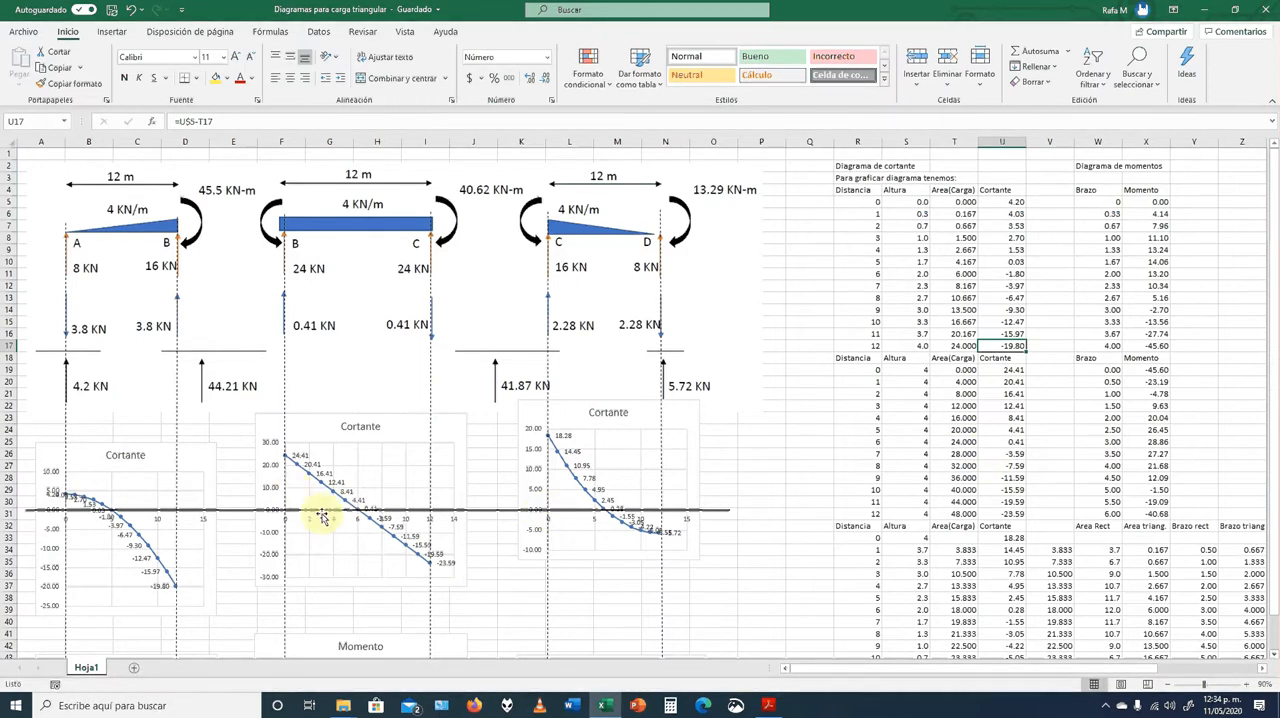
click(958, 441)
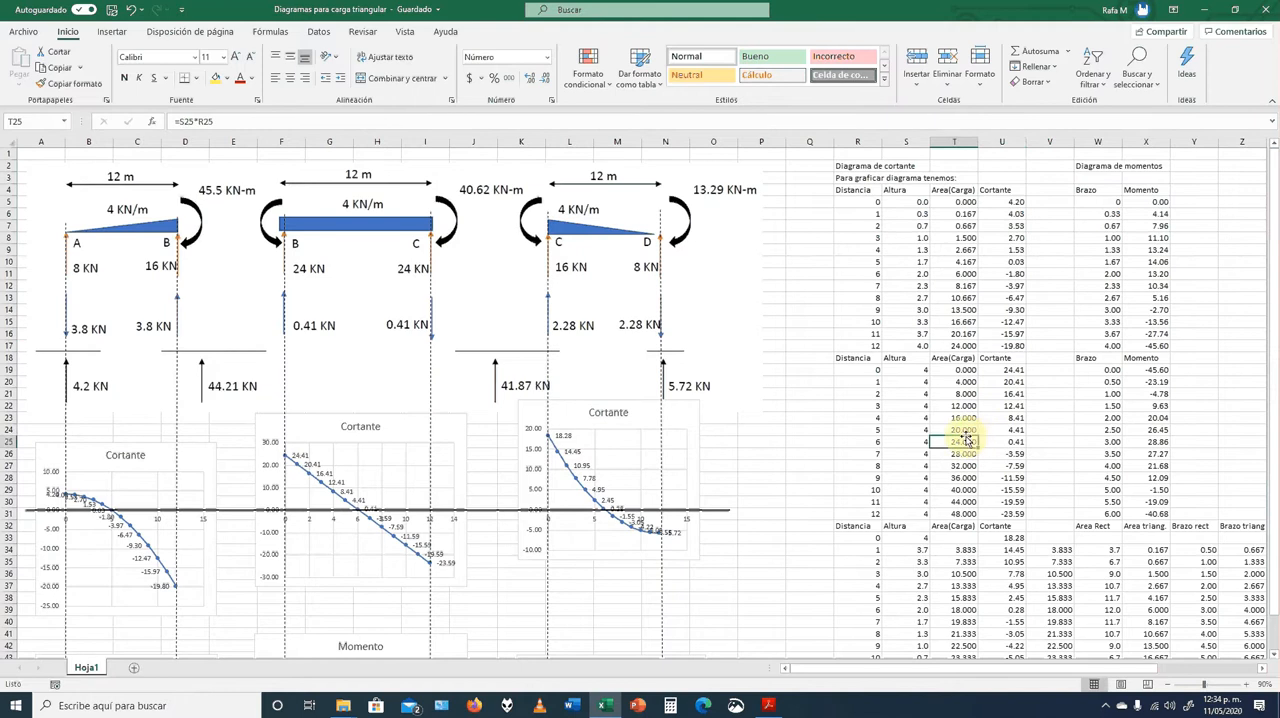
click(864, 369)
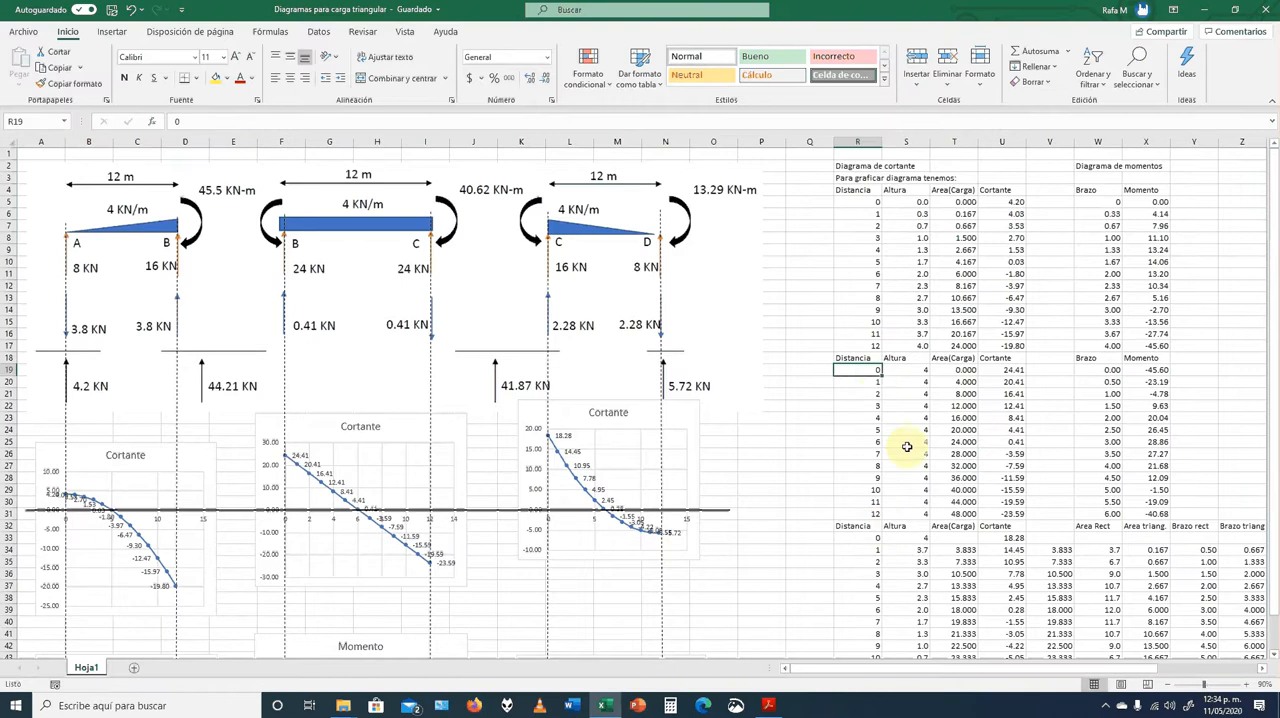
key(Right)
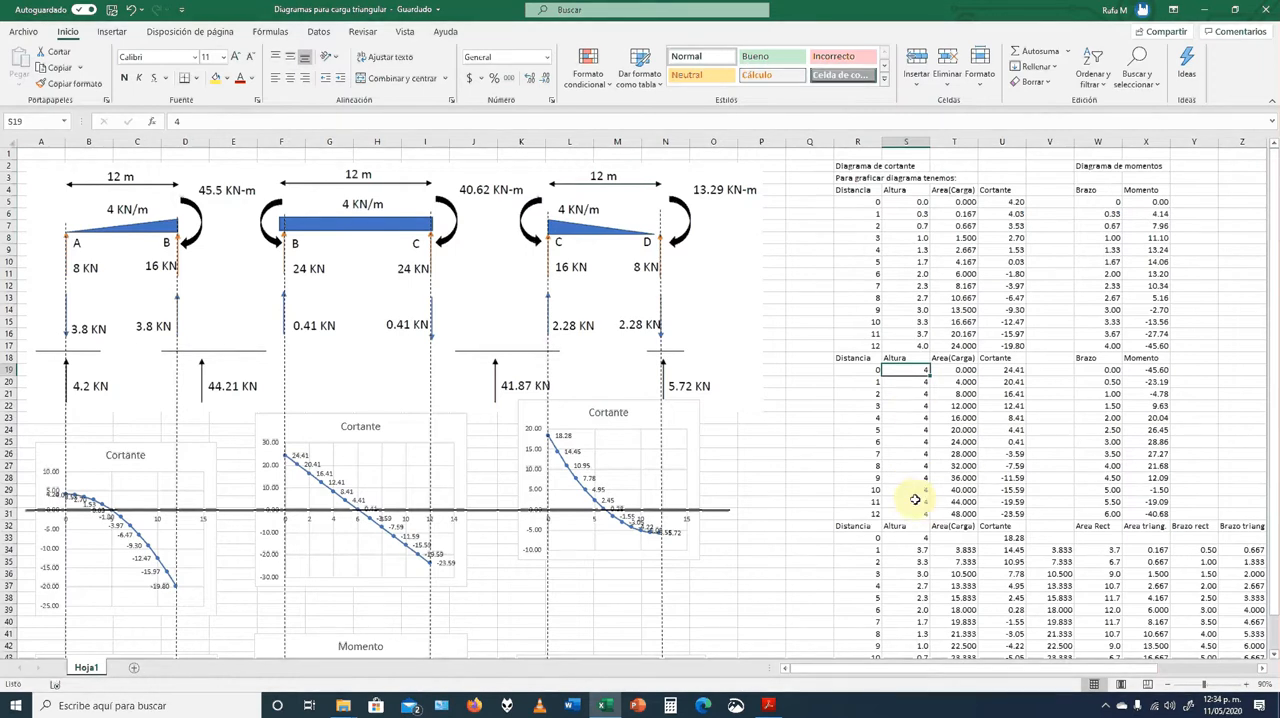
click(966, 371)
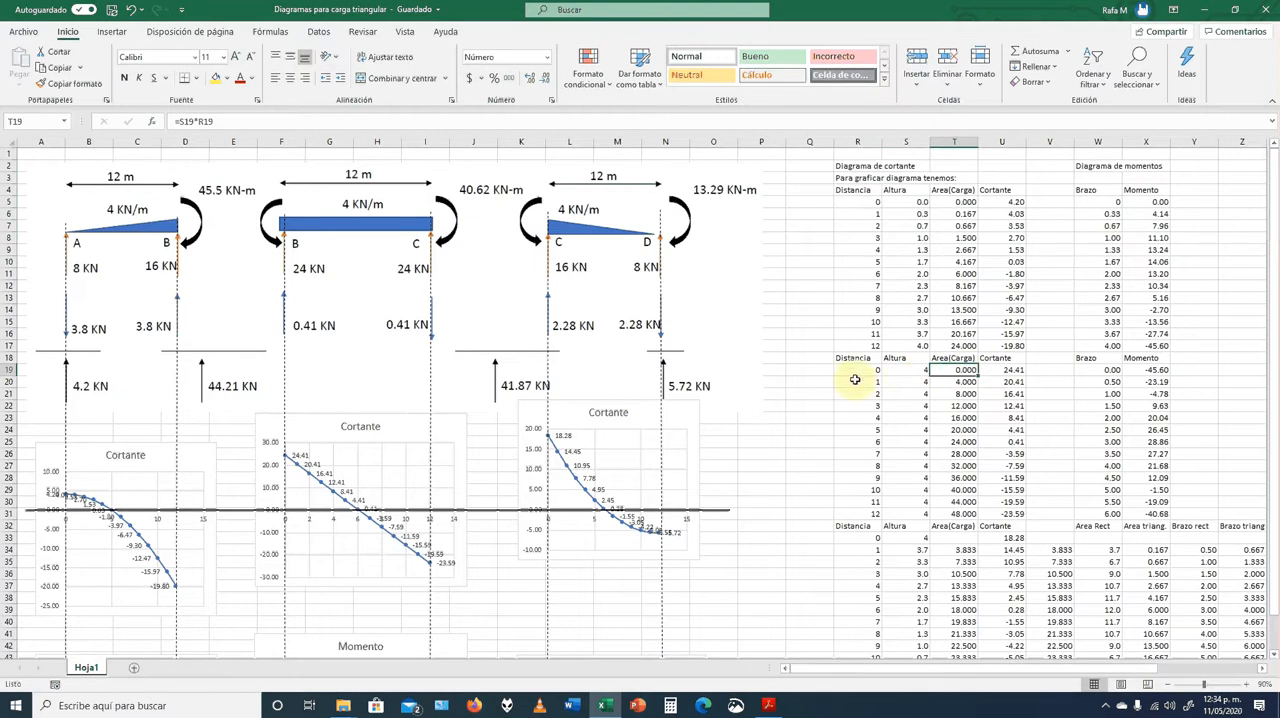
click(958, 384)
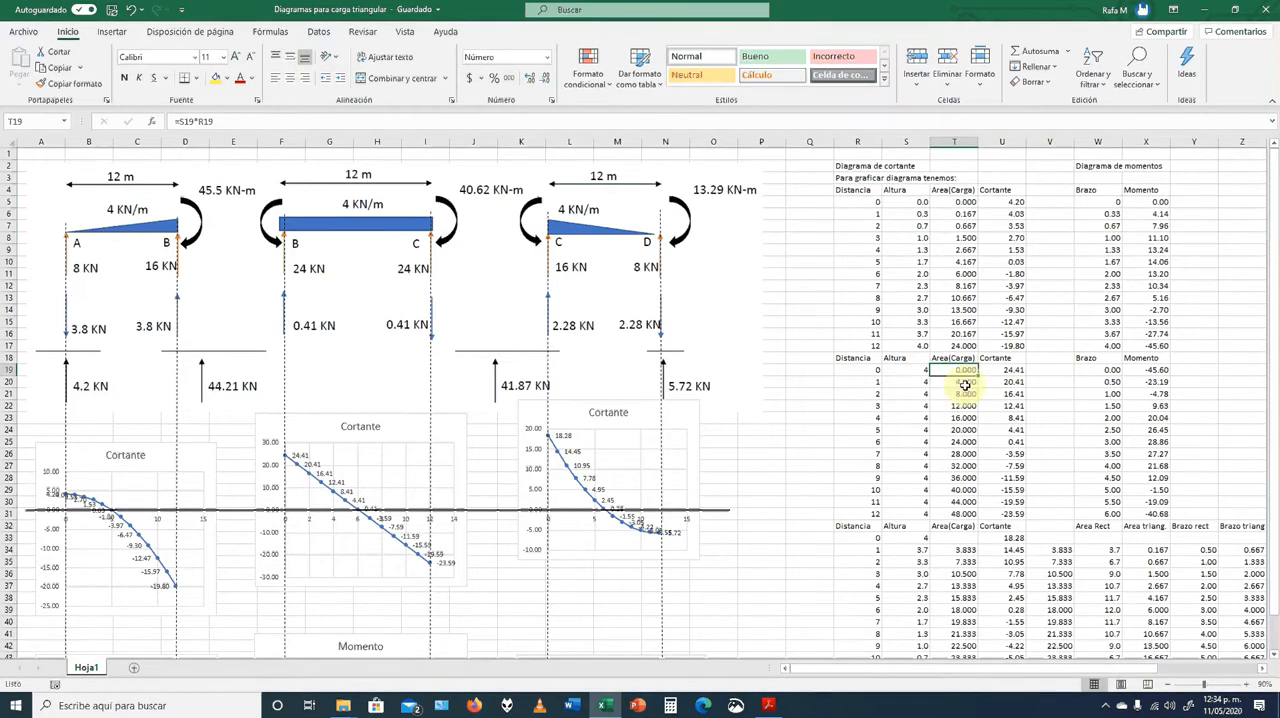
double_click(955, 394)
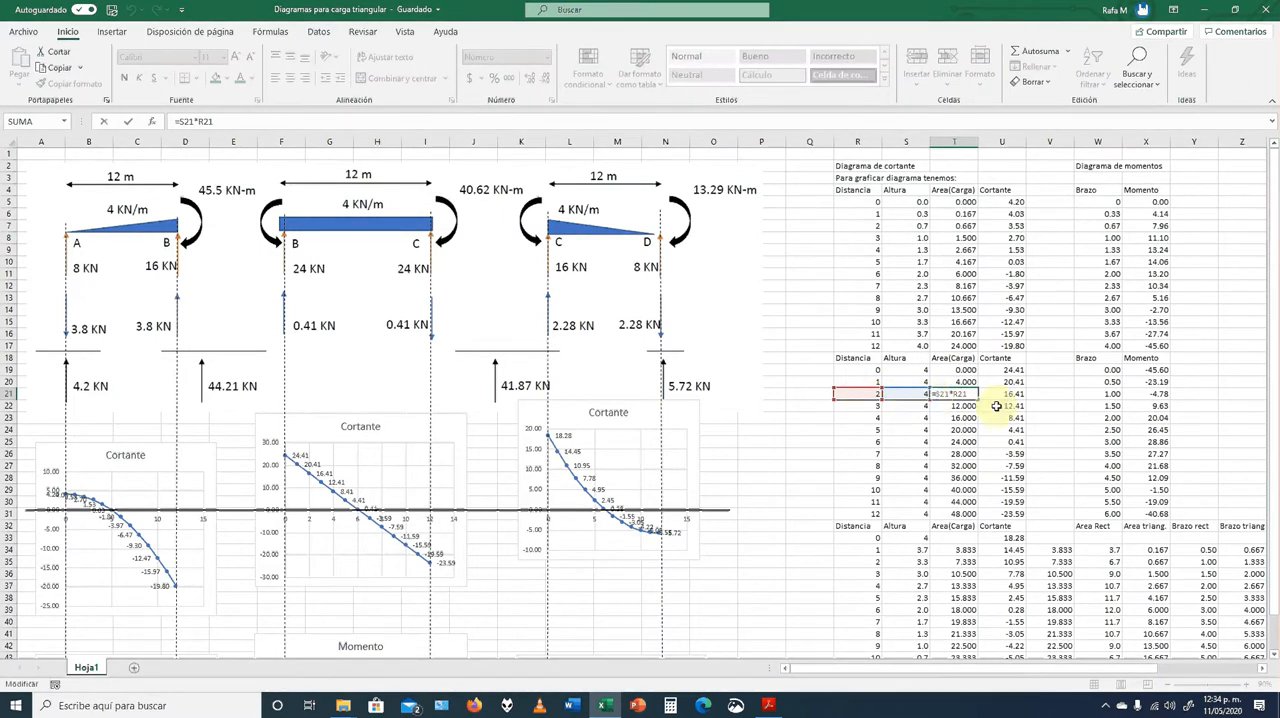
key(ctrl+Return)
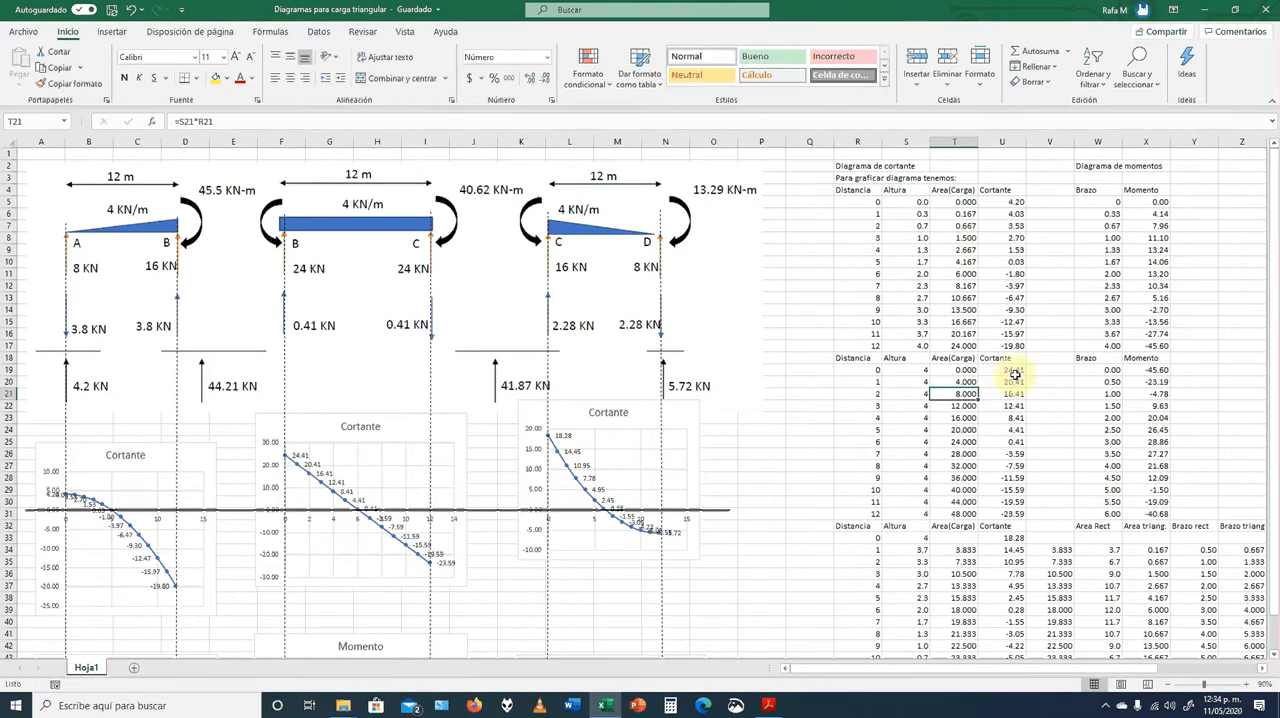
Inspect the Cortante formula in U19 that adds the reaction at B to the final shear of span AB
click(1012, 375)
double_click(1010, 377)
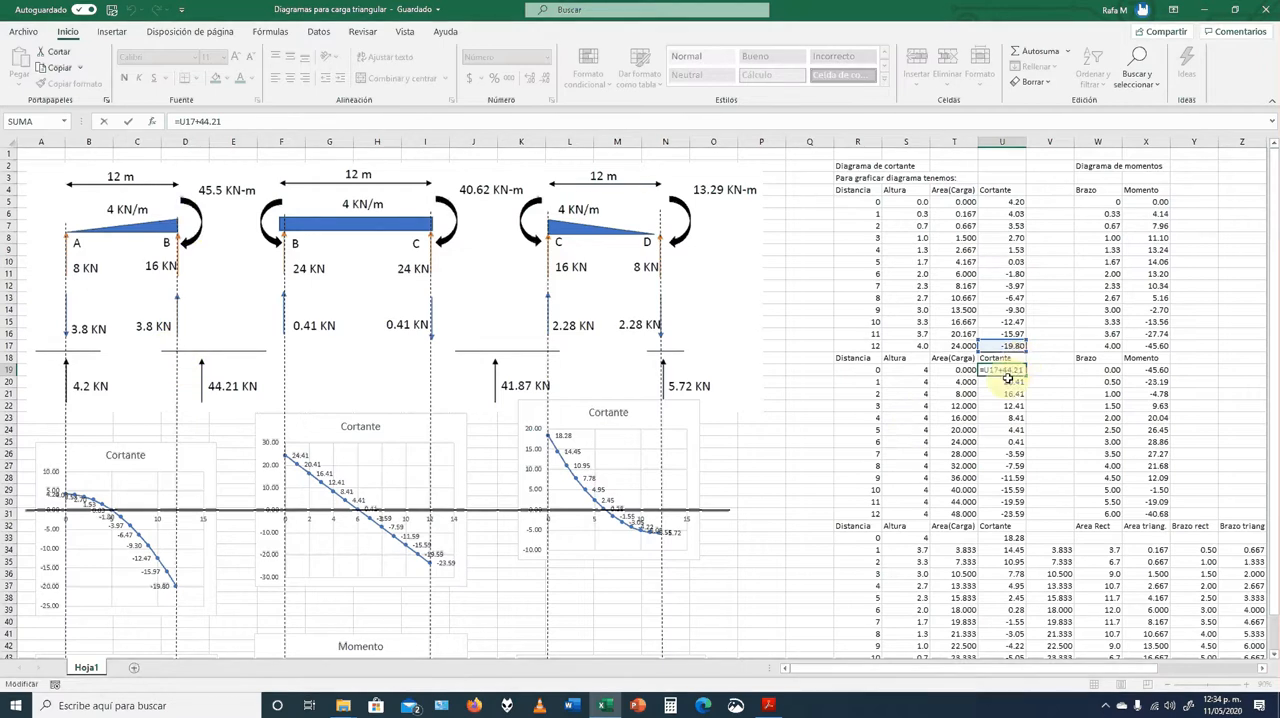
key(Return)
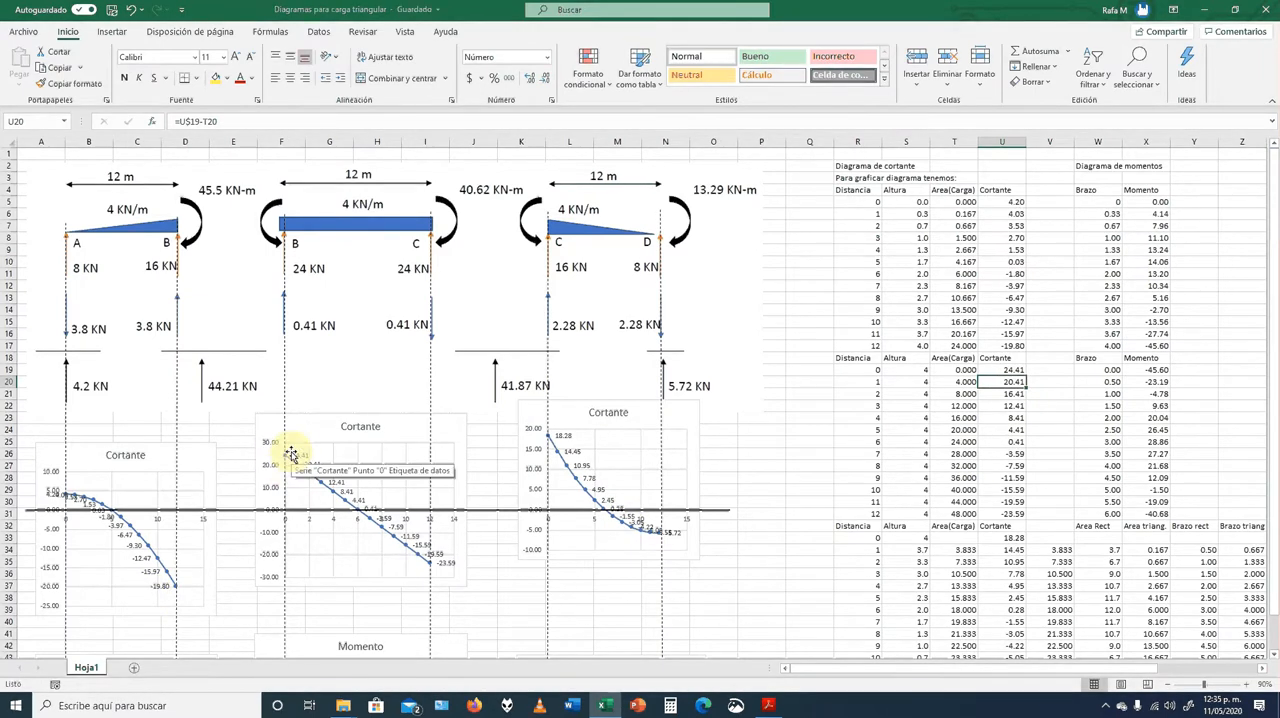
Inspect the Cortante formulas in U22 and U31 and the load area in T22, comparing them with the span BC shear chart
click(1006, 408)
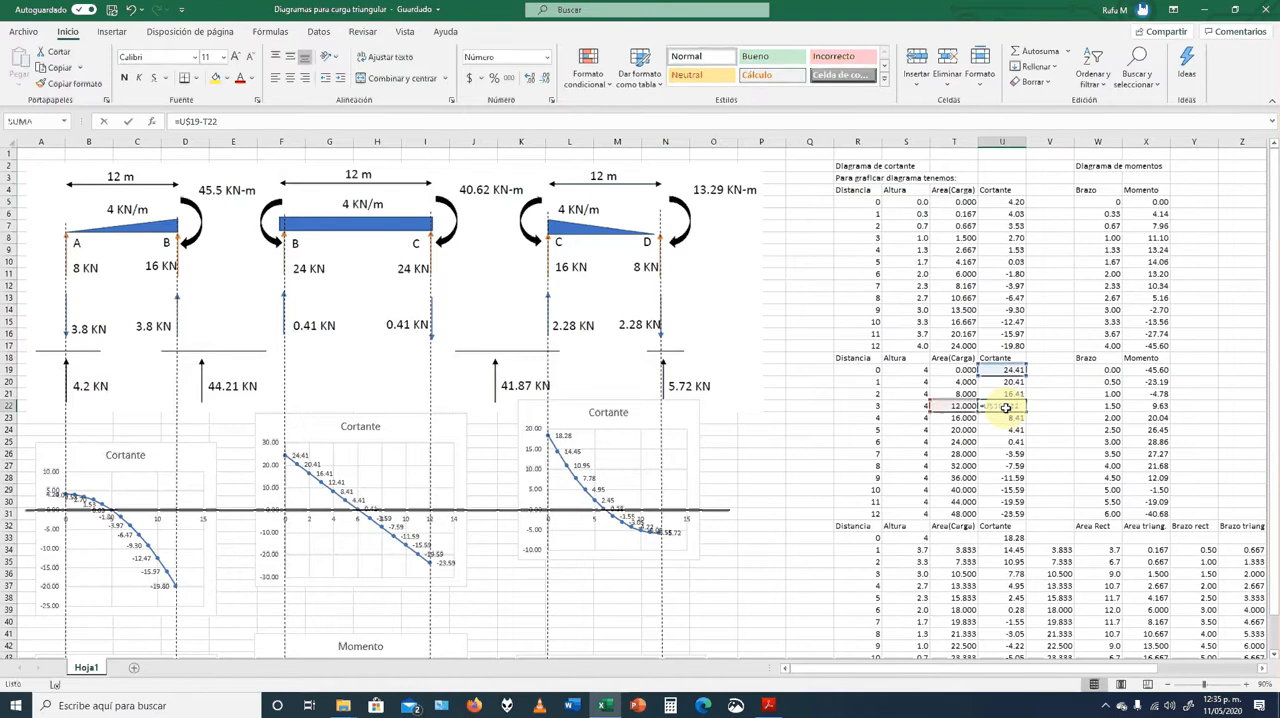
double_click(1006, 408)
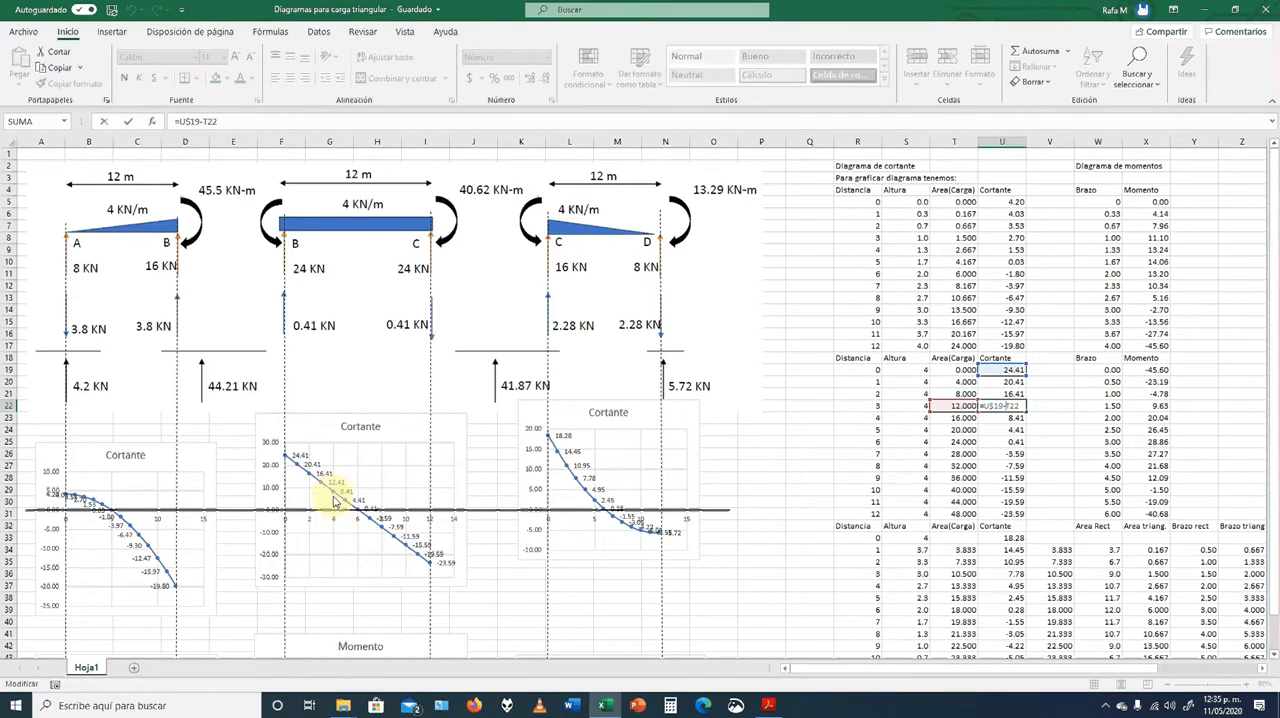
mouse_move(333, 497)
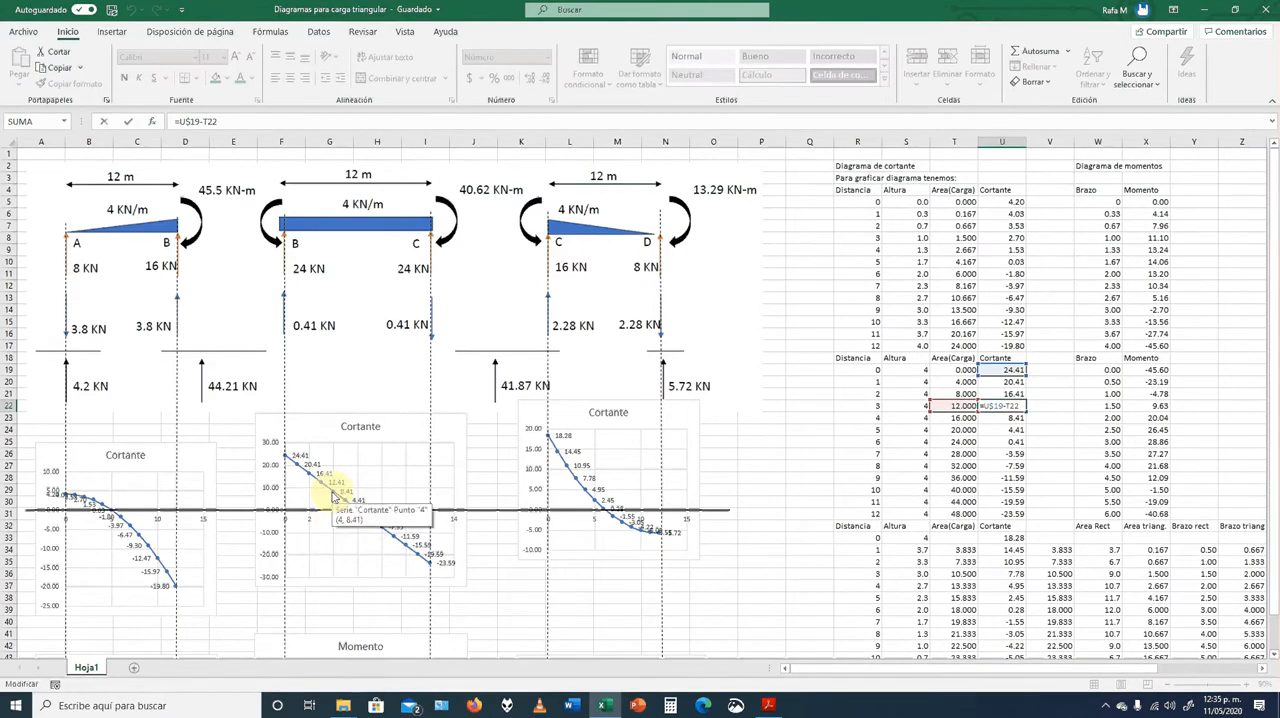
key(ctrl+Return)
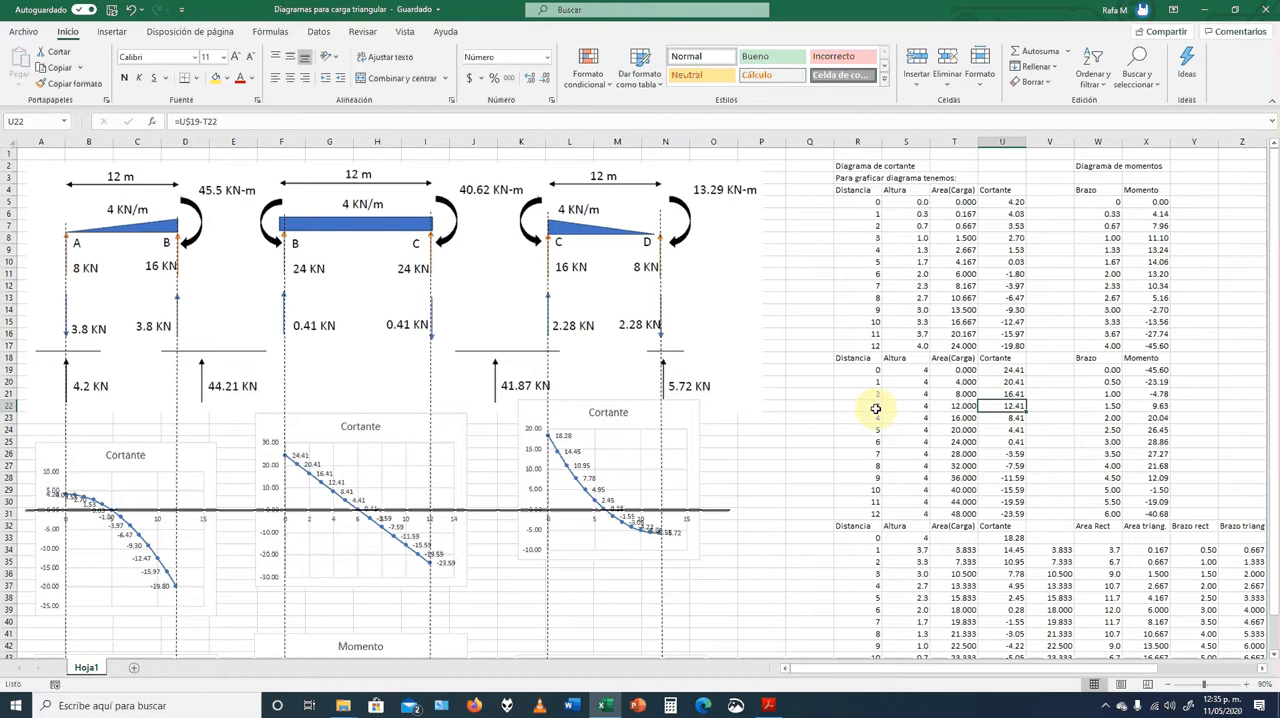
click(948, 406)
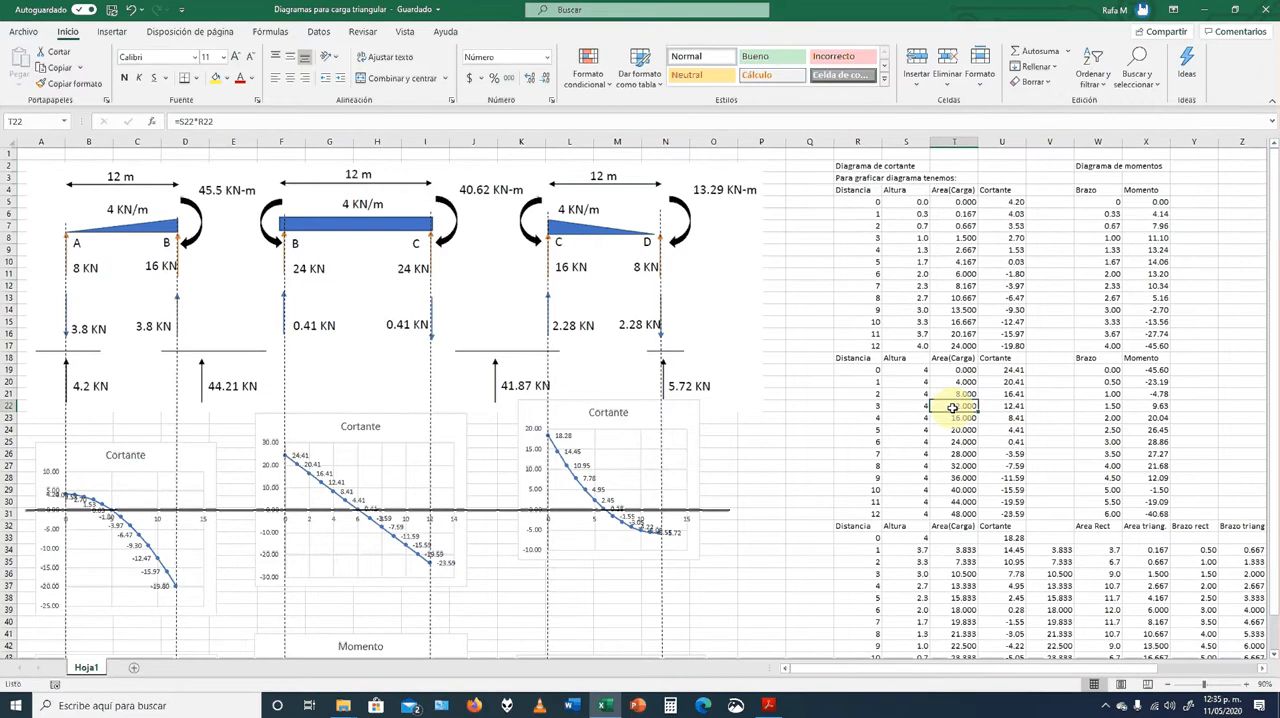
key(Right)
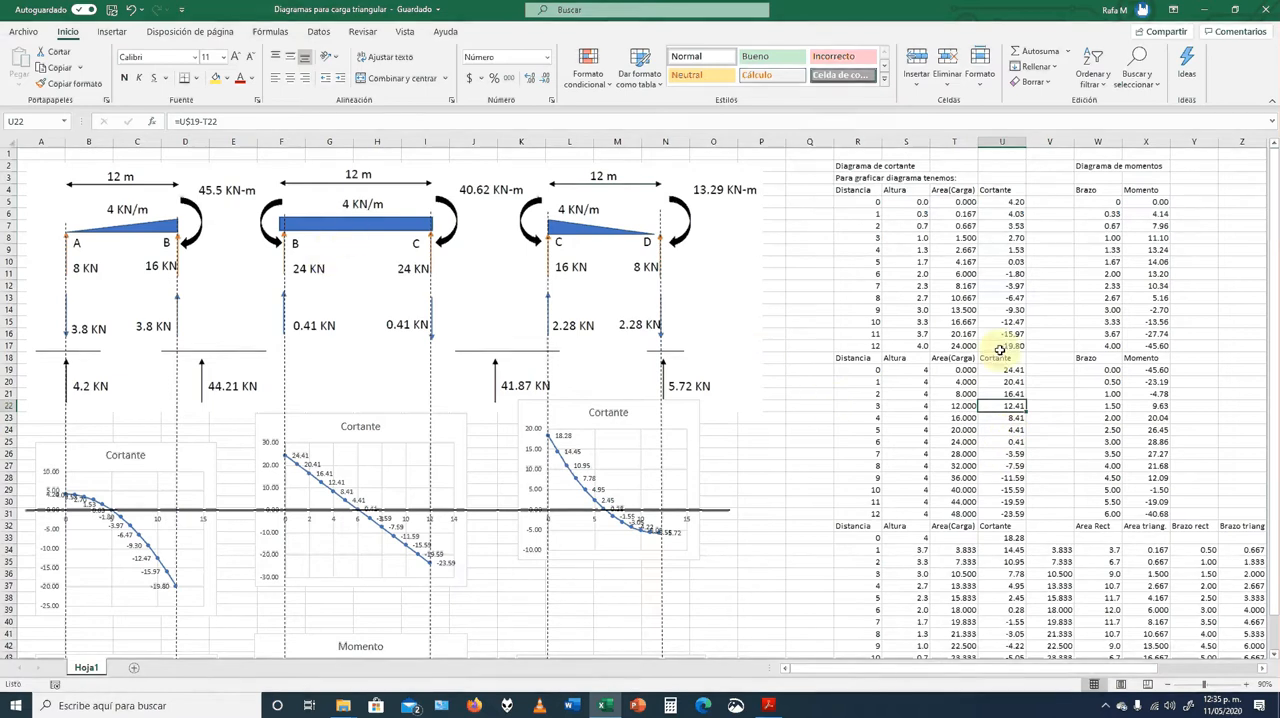
click(1020, 514)
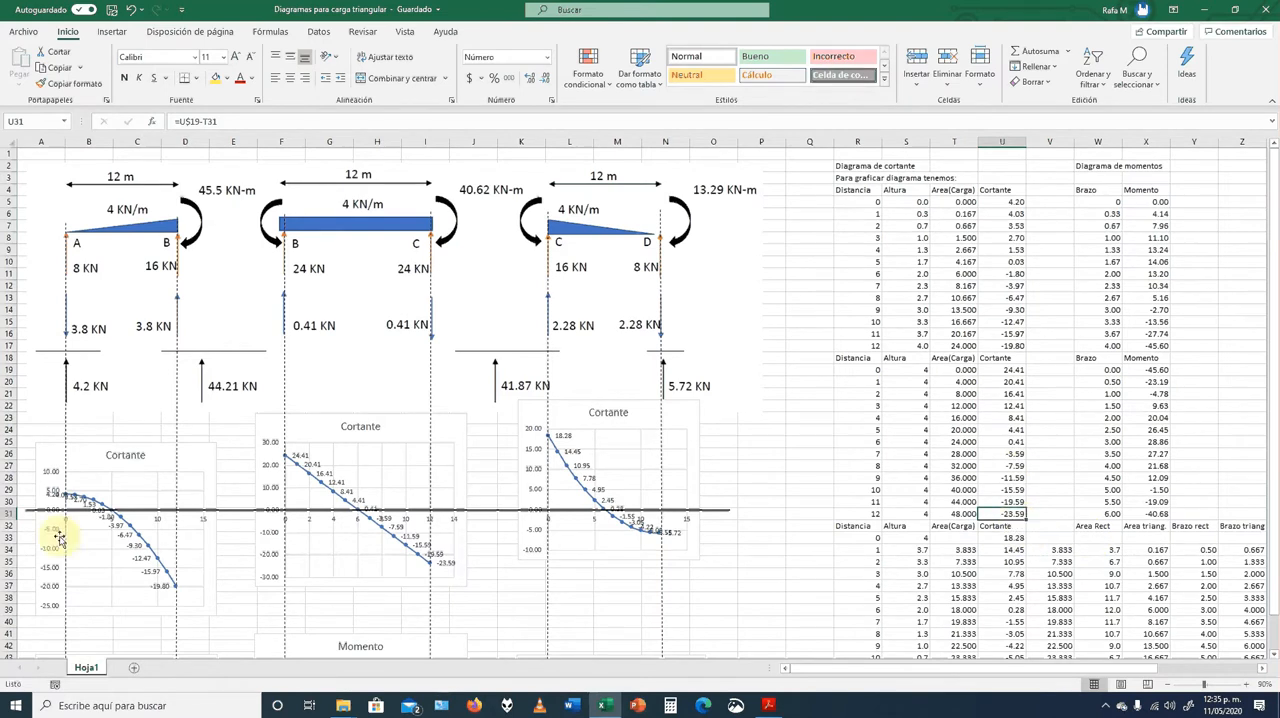
Check which Distancia and Cortante ranges feed the span BC shear chart, leaving the chart deselected
click(330, 487)
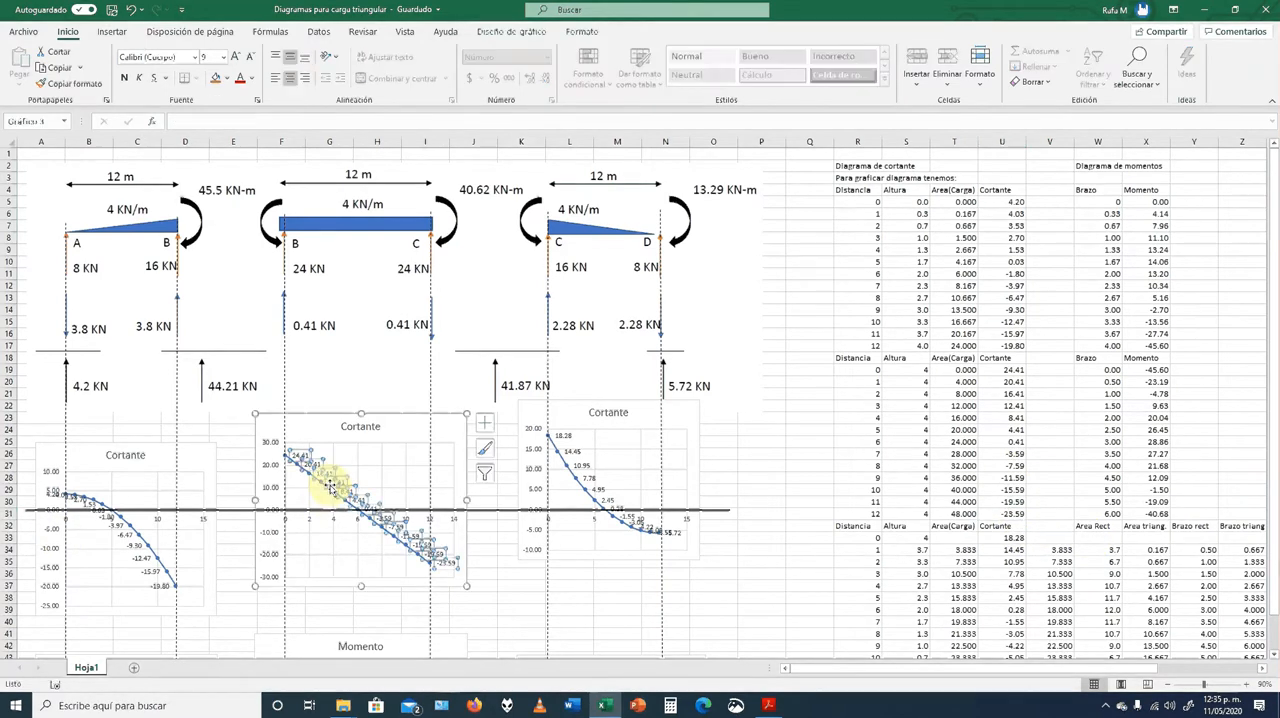
double_click(392, 437)
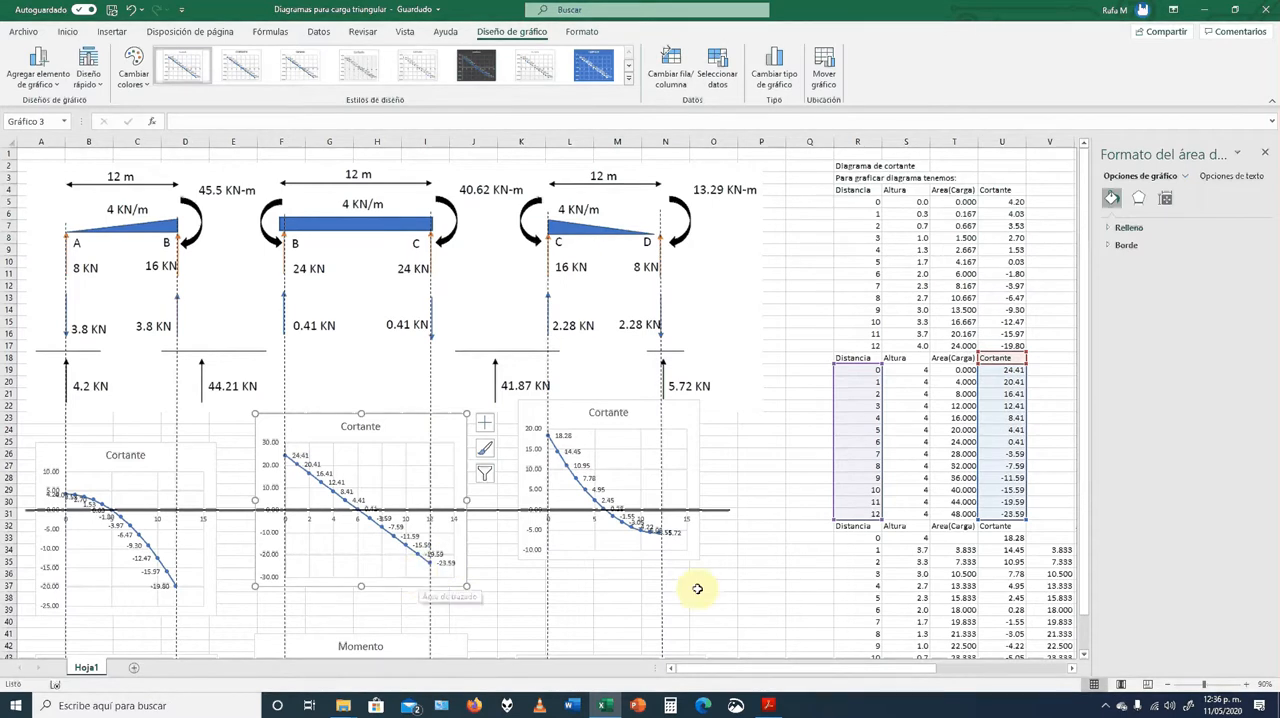
click(739, 573)
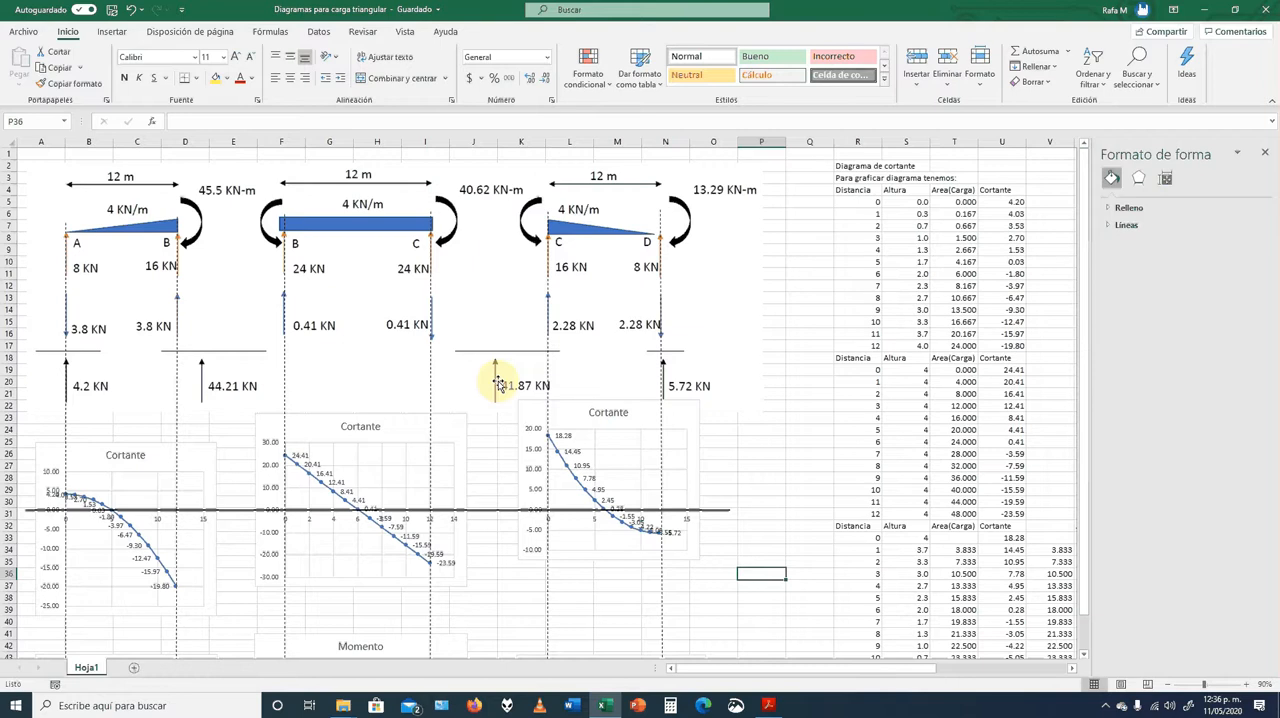
Inspect the U33 formula that adds the reaction at C to span BC's final shear, and close the format pane
scroll(497, 385, down, 1)
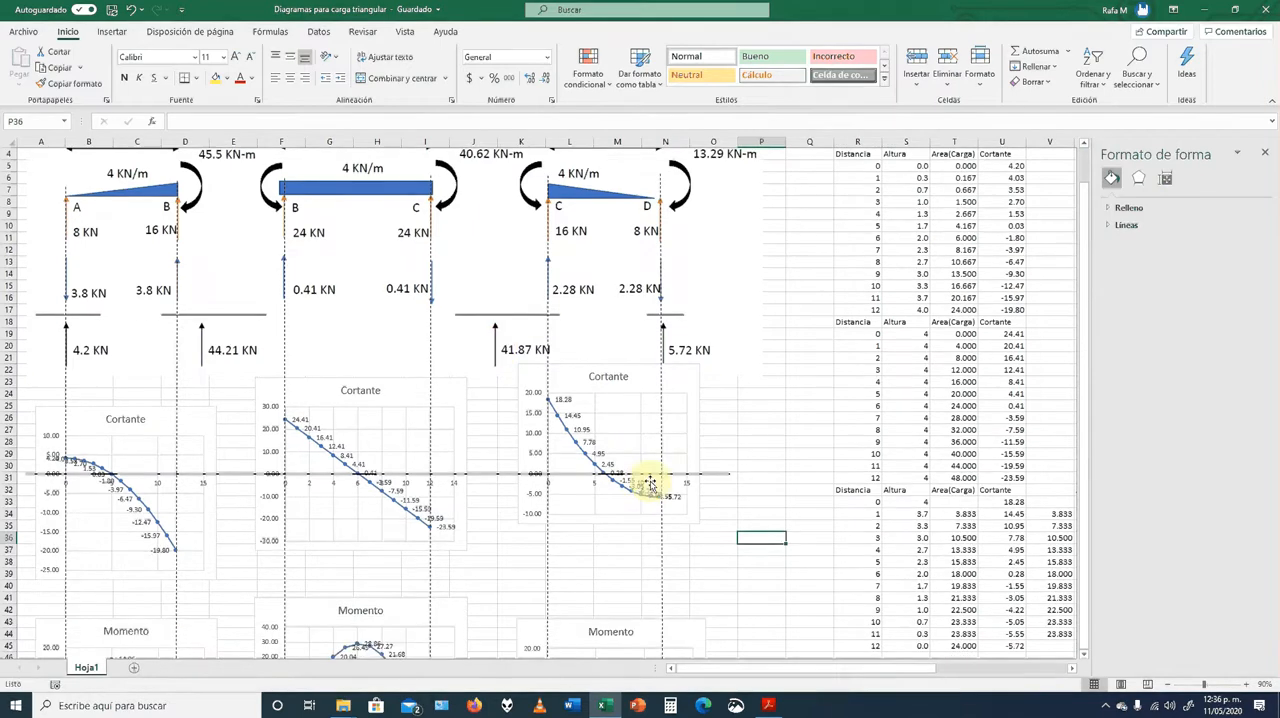
double_click(1012, 502)
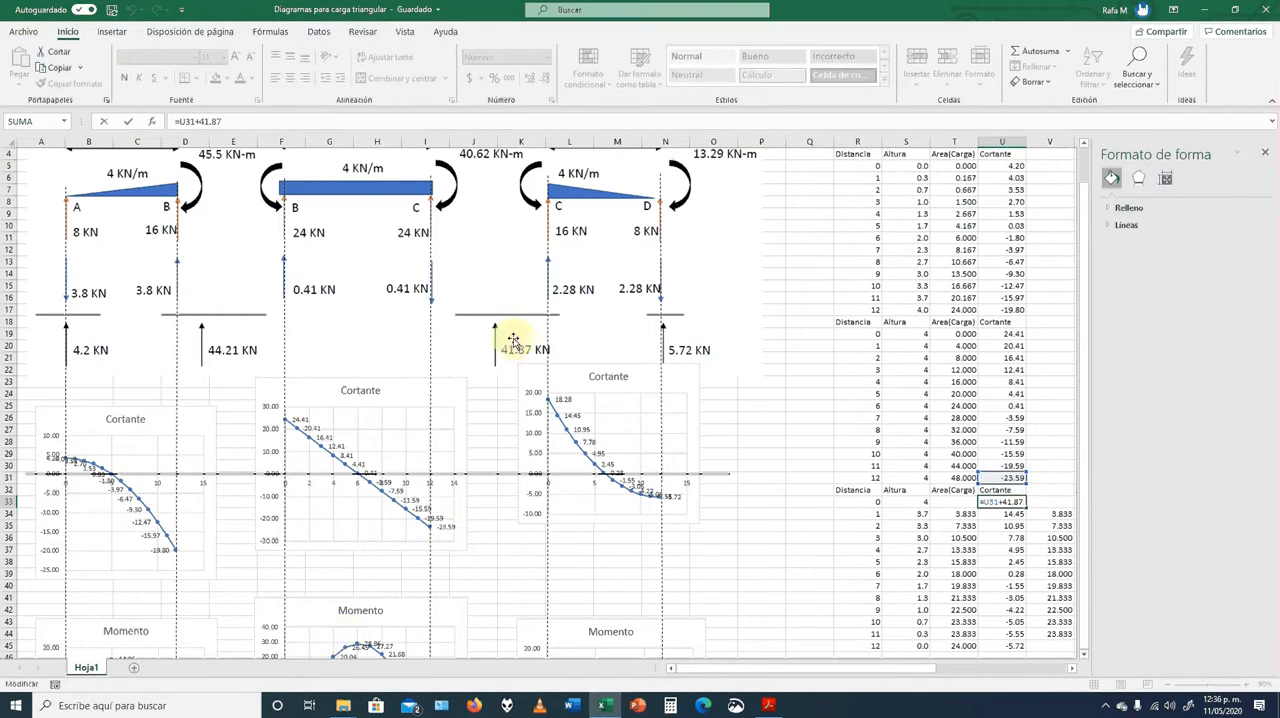
click(1018, 502)
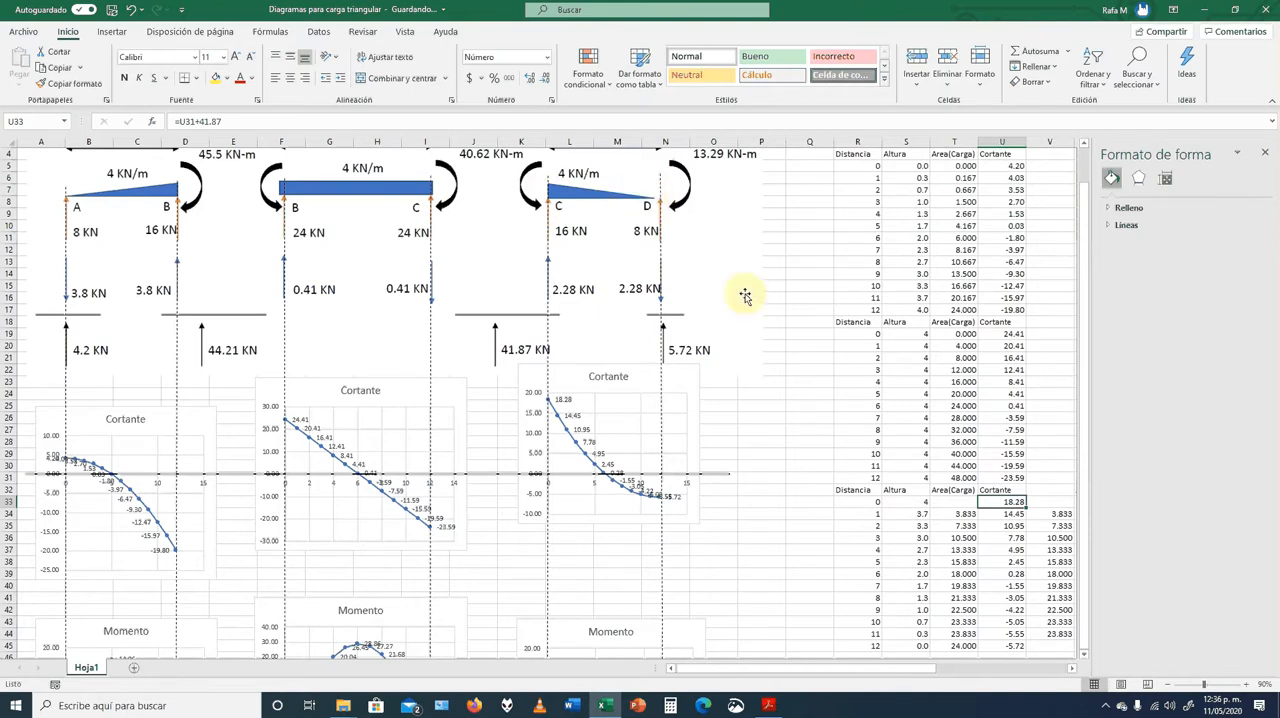
click(1265, 152)
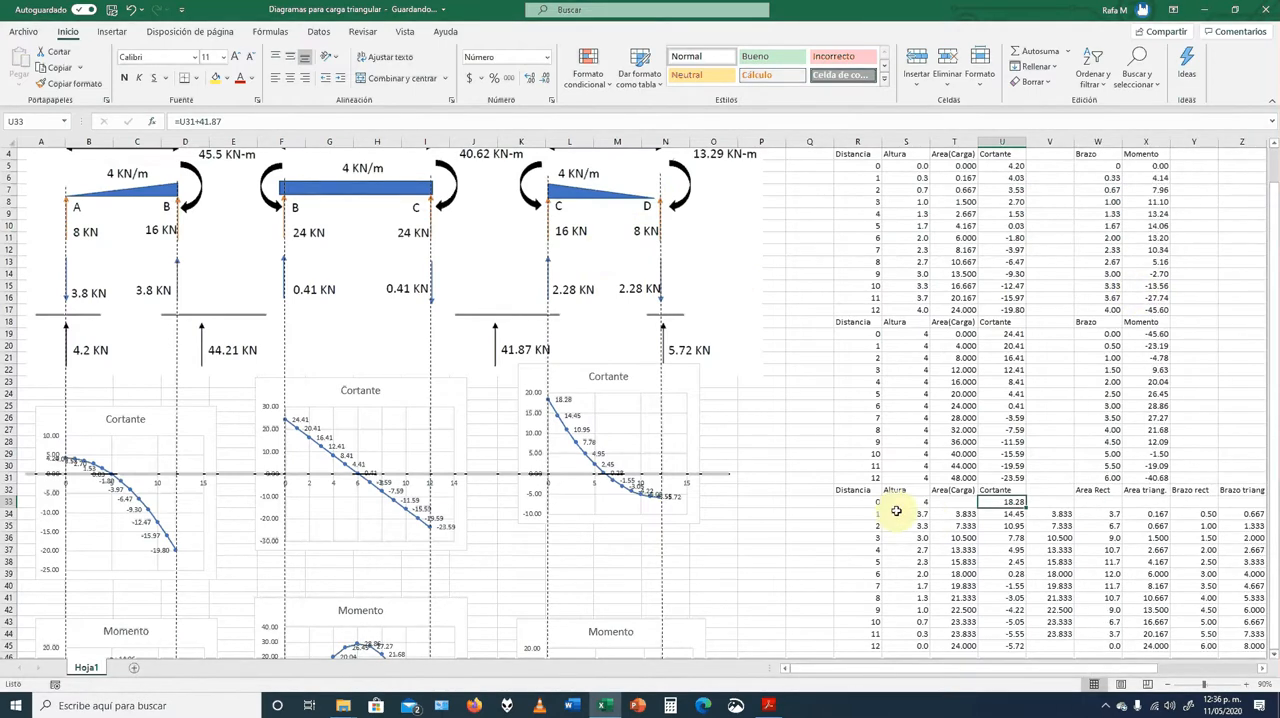
Examine the divided load sketch beside the span CD table, along with that table's rectangle and triangle area columns
key(Right)
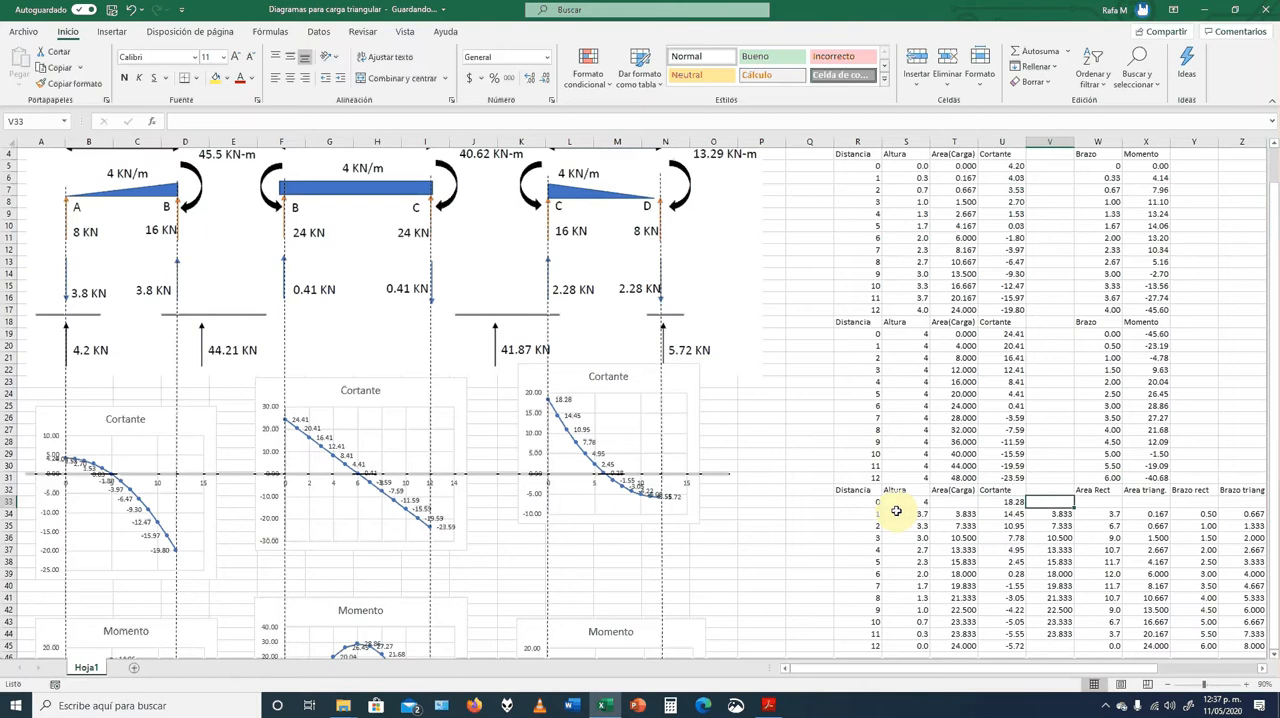
key(Right)
key(Right)
key(Right)
key(Right)
key(Right)
key(Right)
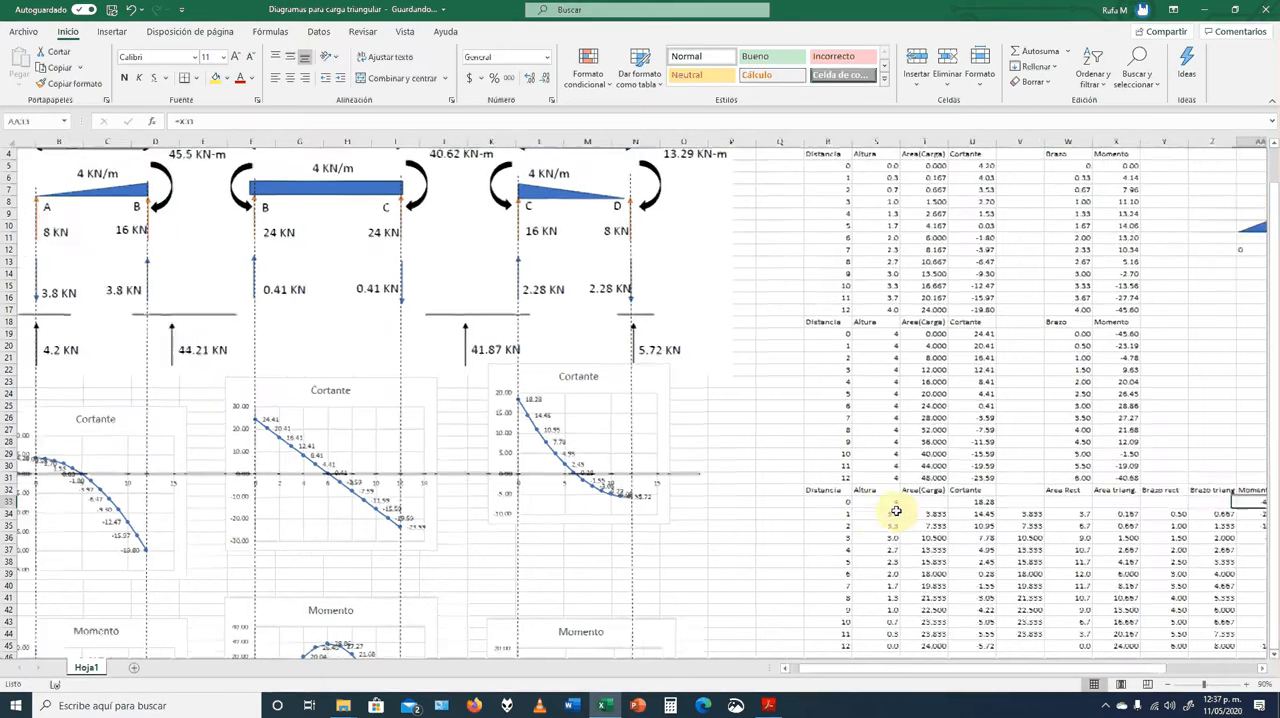
key(Right)
key(Right)
key(Right)
key(Right)
key(Right)
key(Right)
key(Right)
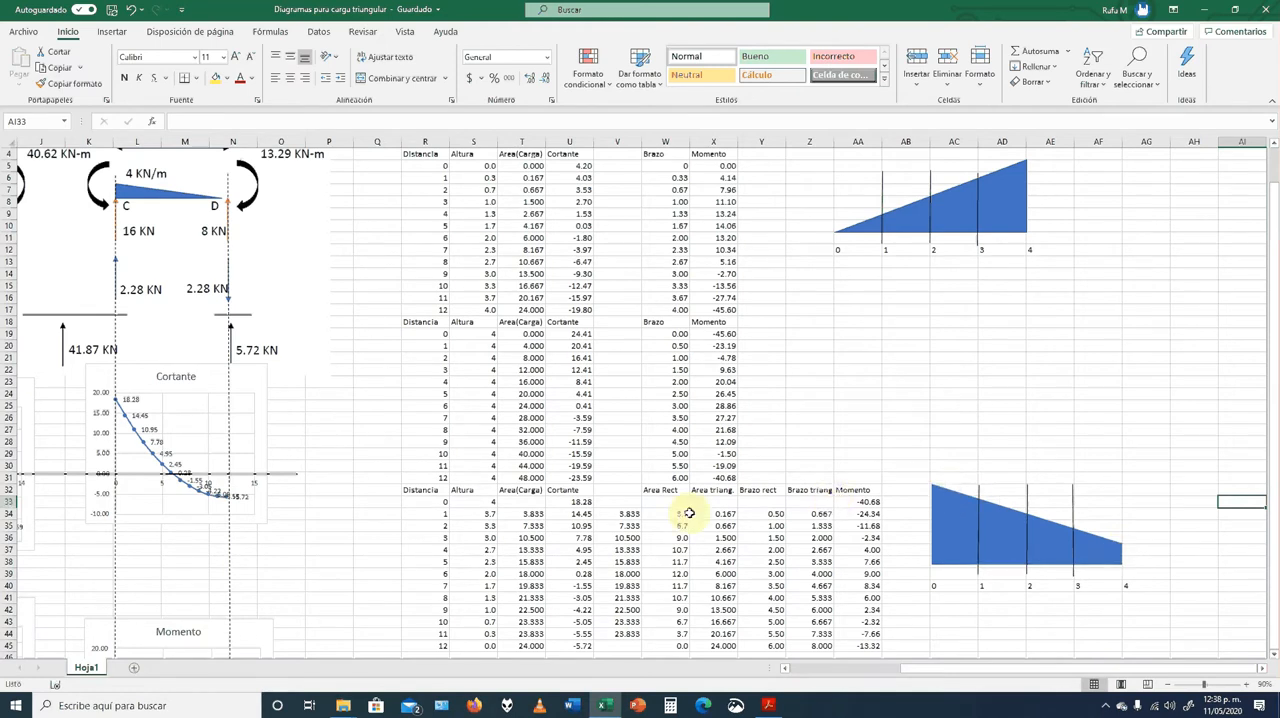
double_click(505, 516)
key(Escape)
key(Left)
key(Left)
key(Left)
key(Left)
key(Left)
key(Left)
key(Left)
key(Left)
key(Left)
key(Left)
key(Left)
key(Left)
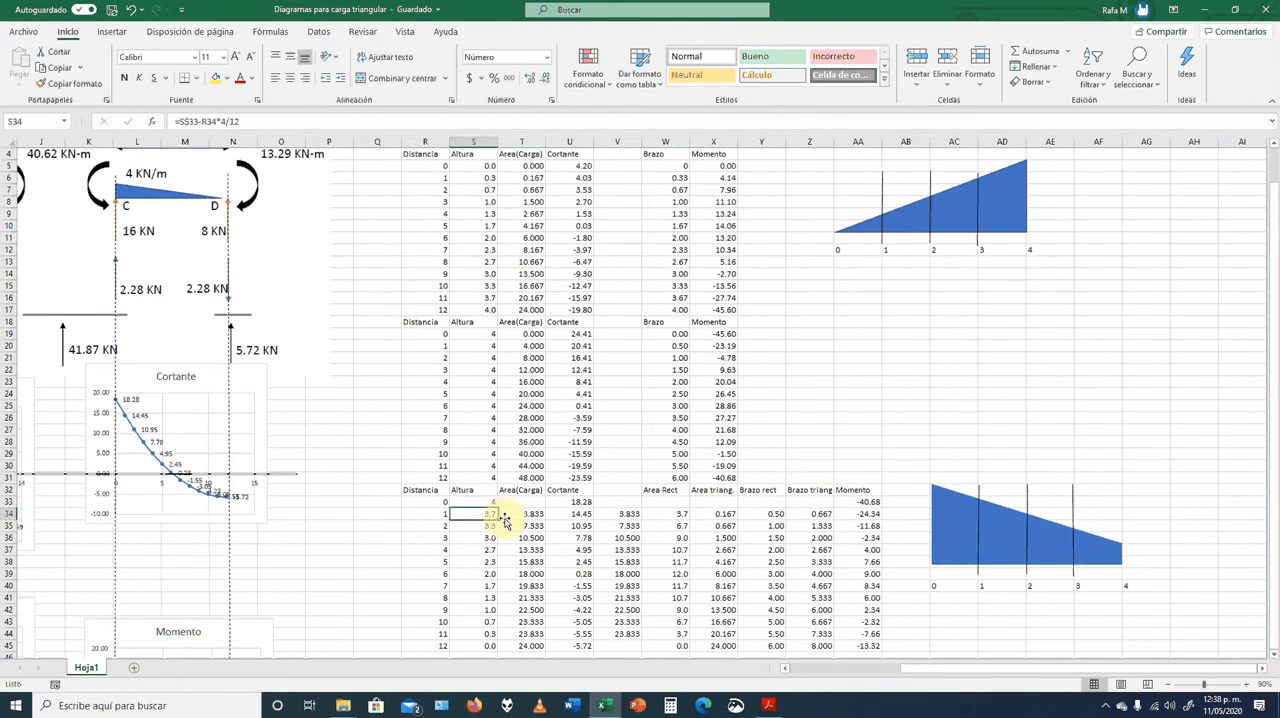
key(Right)
key(Right)
key(Right)
key(Right)
key(Right)
key(Right)
key(Right)
key(Right)
key(Right)
key(Right)
key(Right)
key(Right)
key(Right)
key(Right)
key(Right)
key(Right)
key(Right)
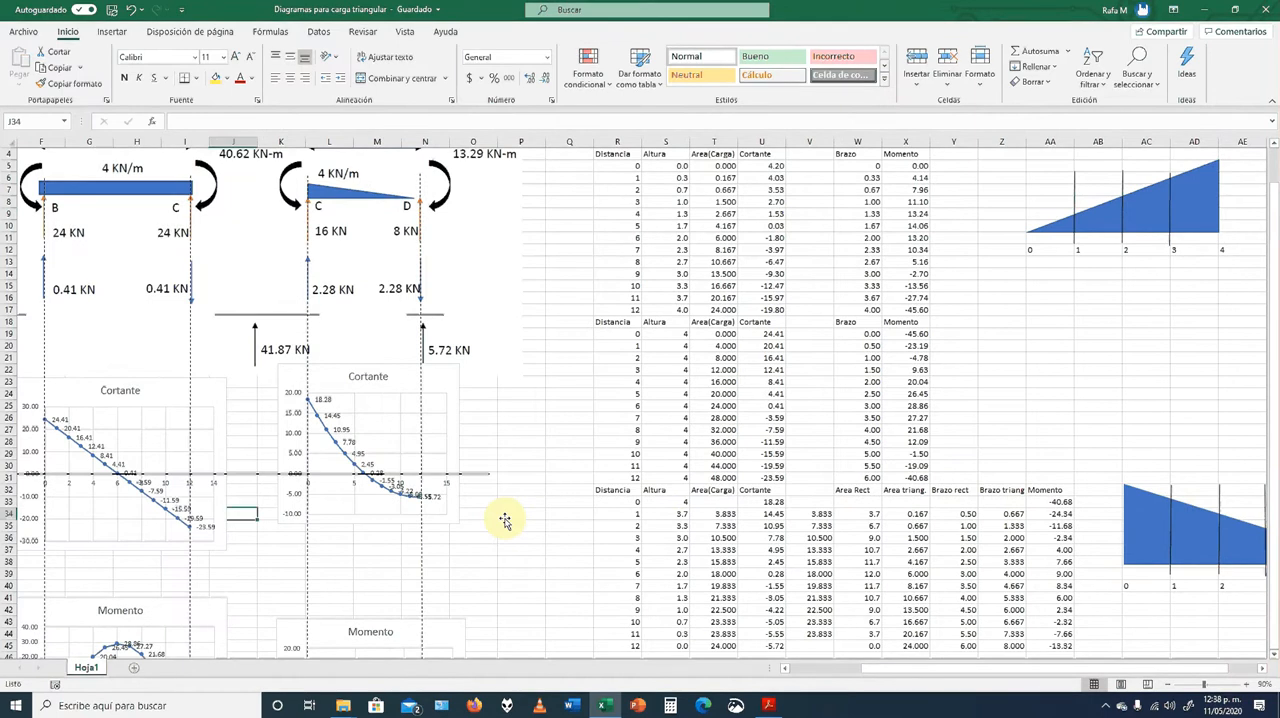
key(Down)
key(Down)
key(Down)
key(Down)
key(Down)
key(Down)
key(Down)
key(Down)
key(Down)
key(Down)
key(Down)
key(Down)
key(Down)
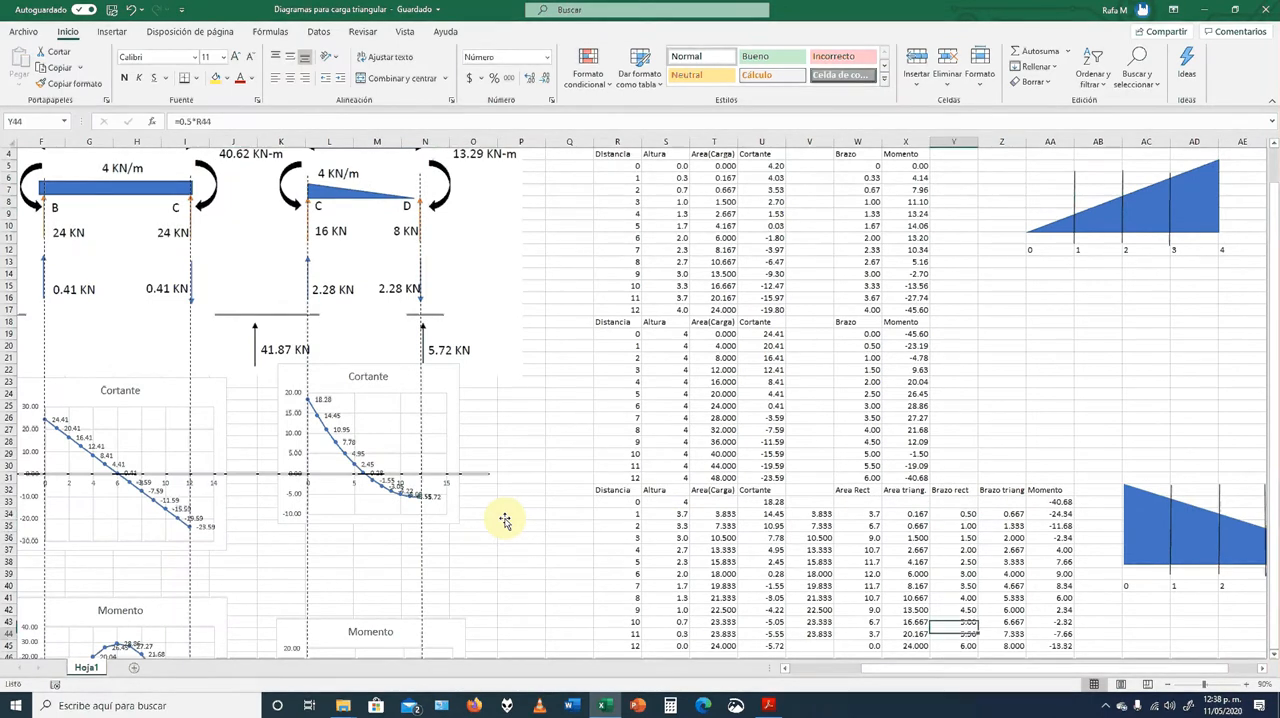
key(Left)
key(Left)
key(Left)
key(Left)
key(Left)
key(Left)
key(Left)
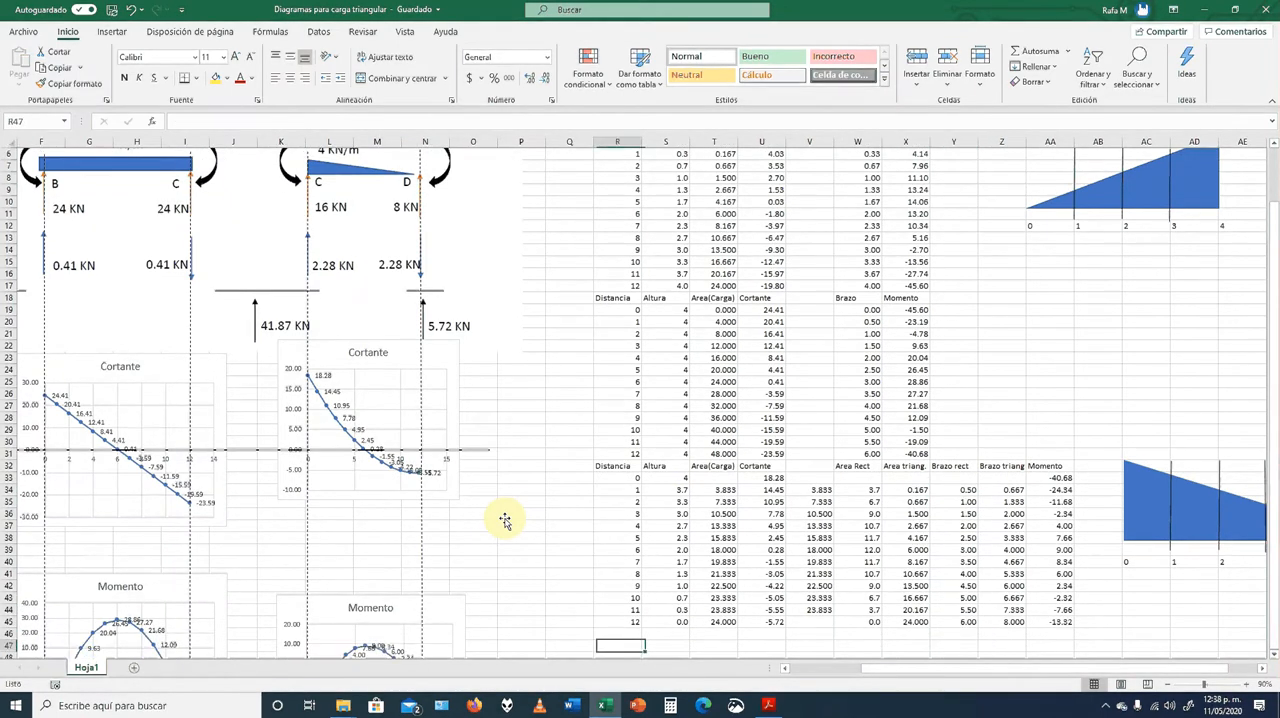
key(Right)
key(Right)
key(Up)
key(Up)
key(Up)
key(Up)
key(Up)
key(Up)
key(Up)
key(Up)
key(Up)
key(Up)
key(Up)
key(Up)
key(Up)
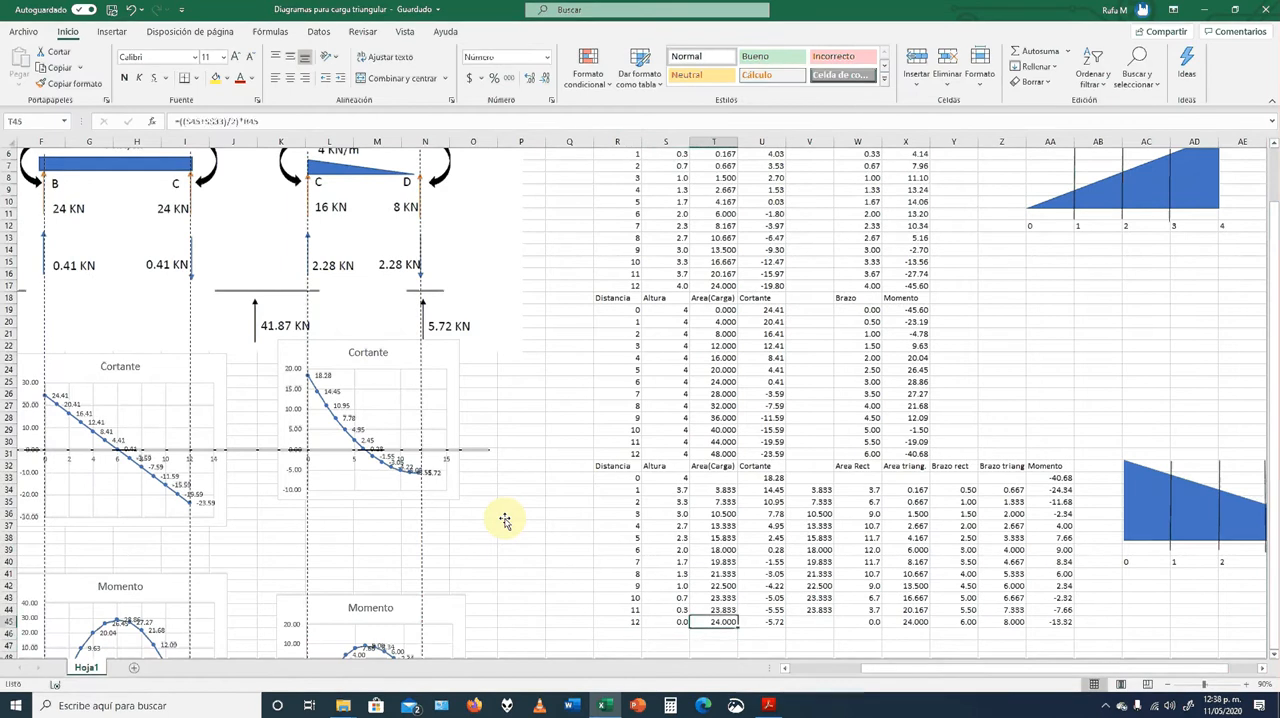
Inspect the Altura formula in S34 and relate it to the decreasing triangular load on span CD
key(Left)
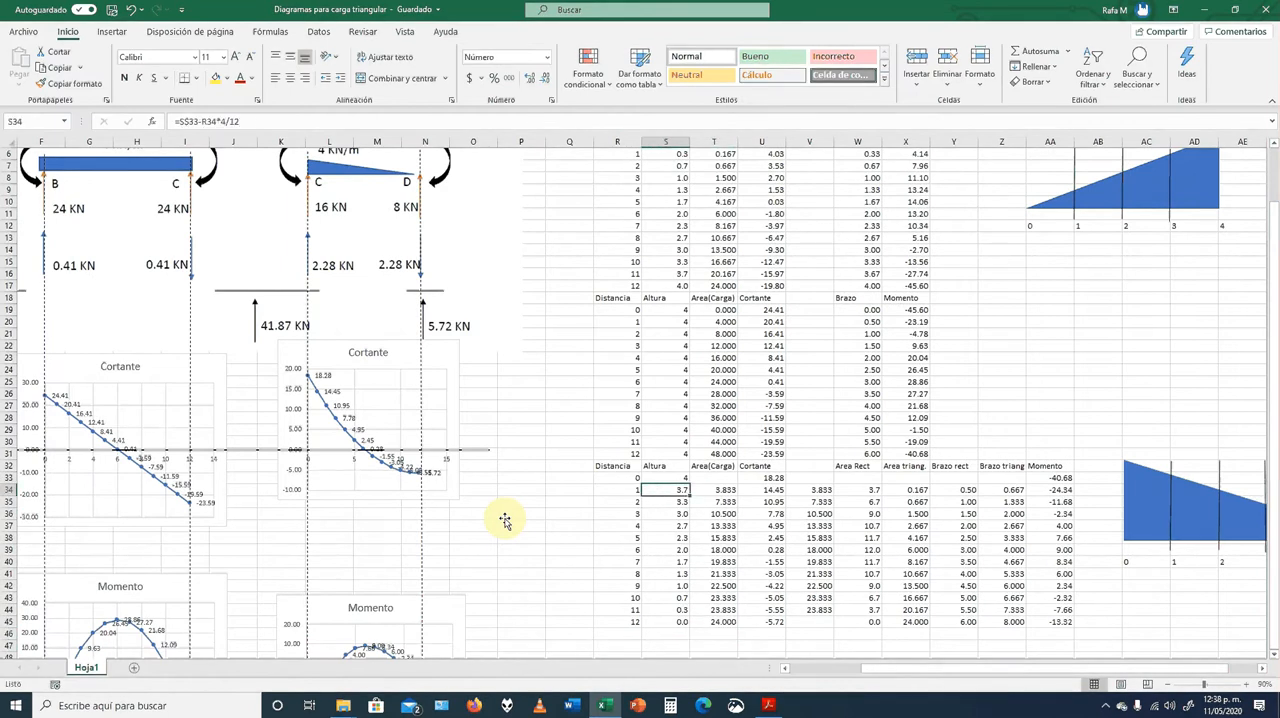
double_click(672, 490)
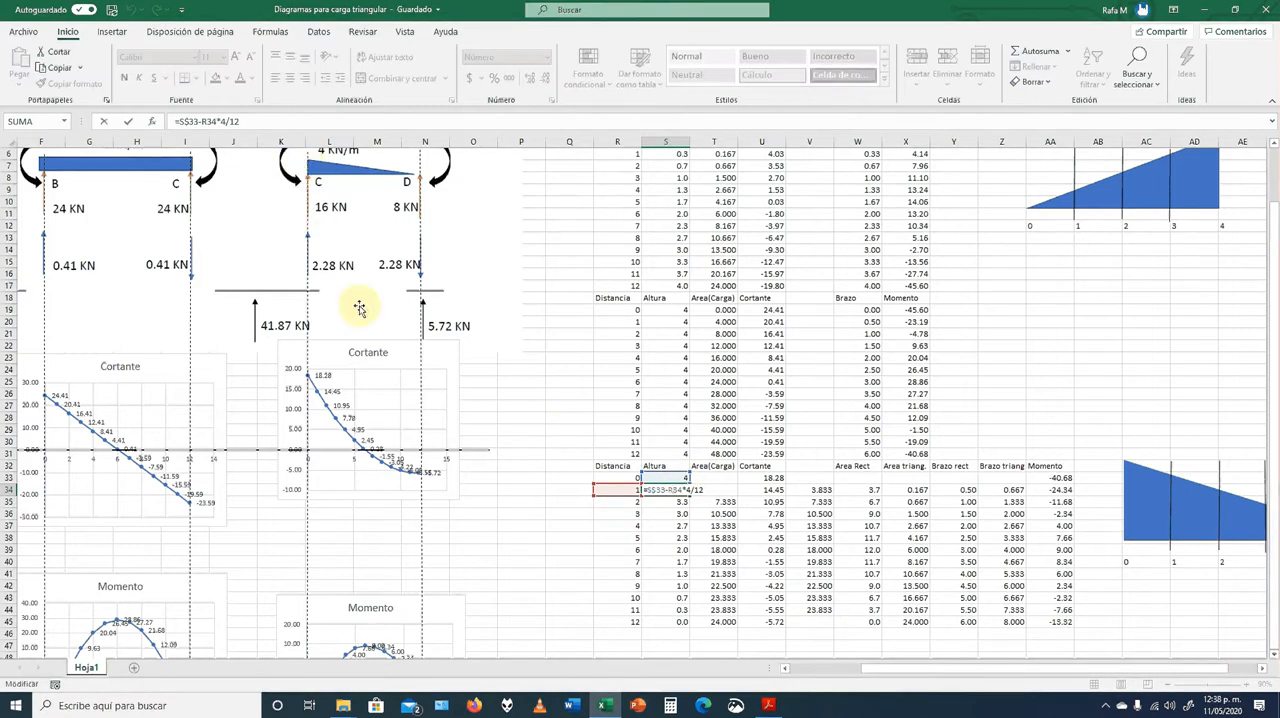
scroll(467, 401, up, 1)
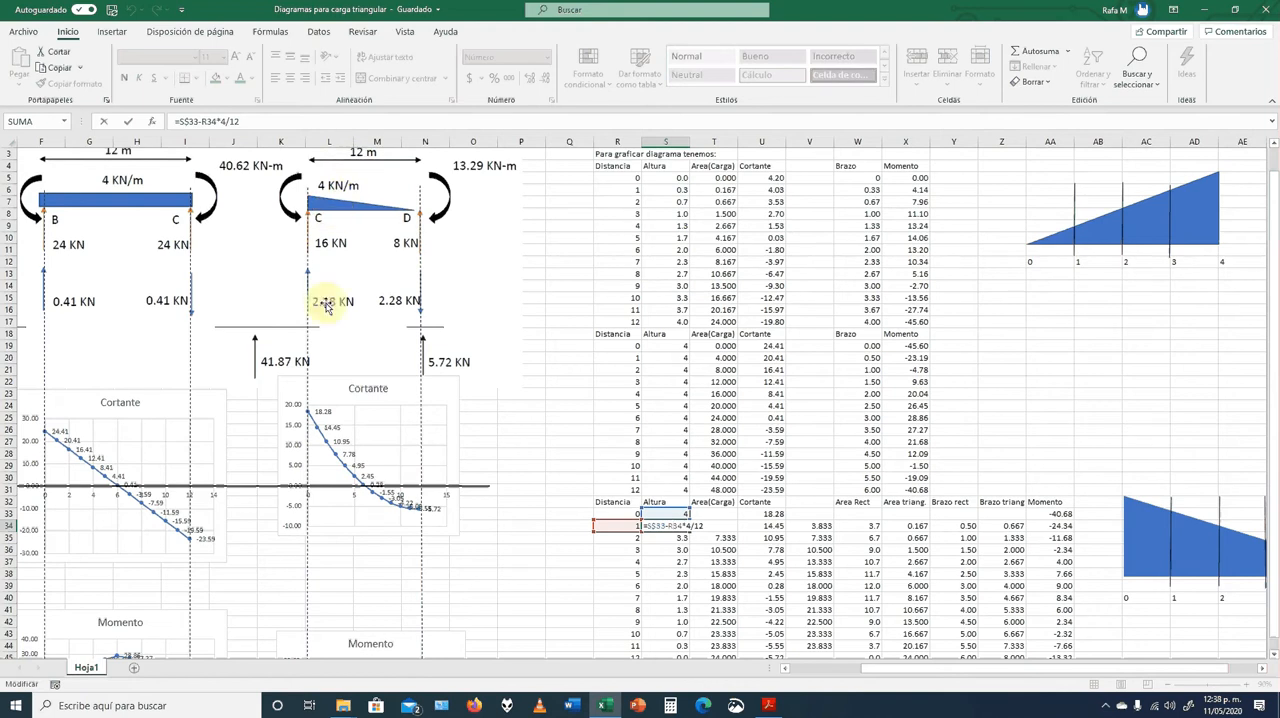
Close the S34 formula and check how the Altura formula in S39 computes the load height at distance 6 on span CD
key(ctrl+Return)
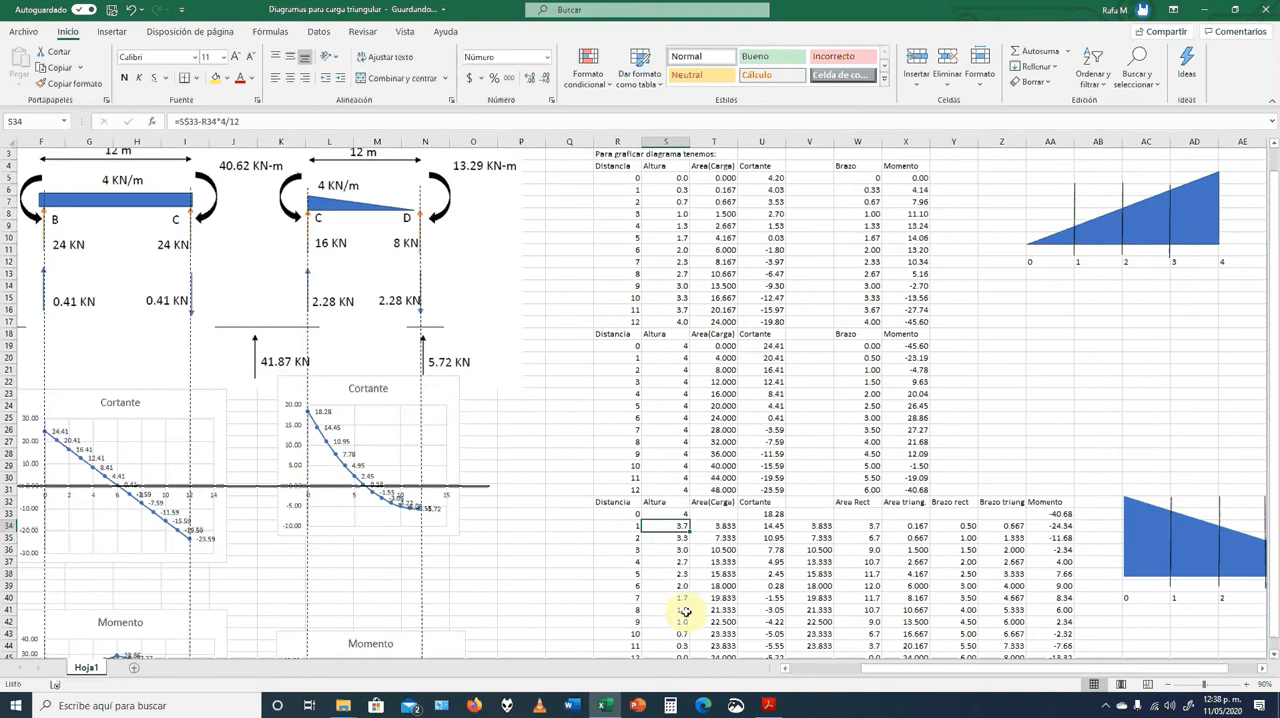
click(674, 583)
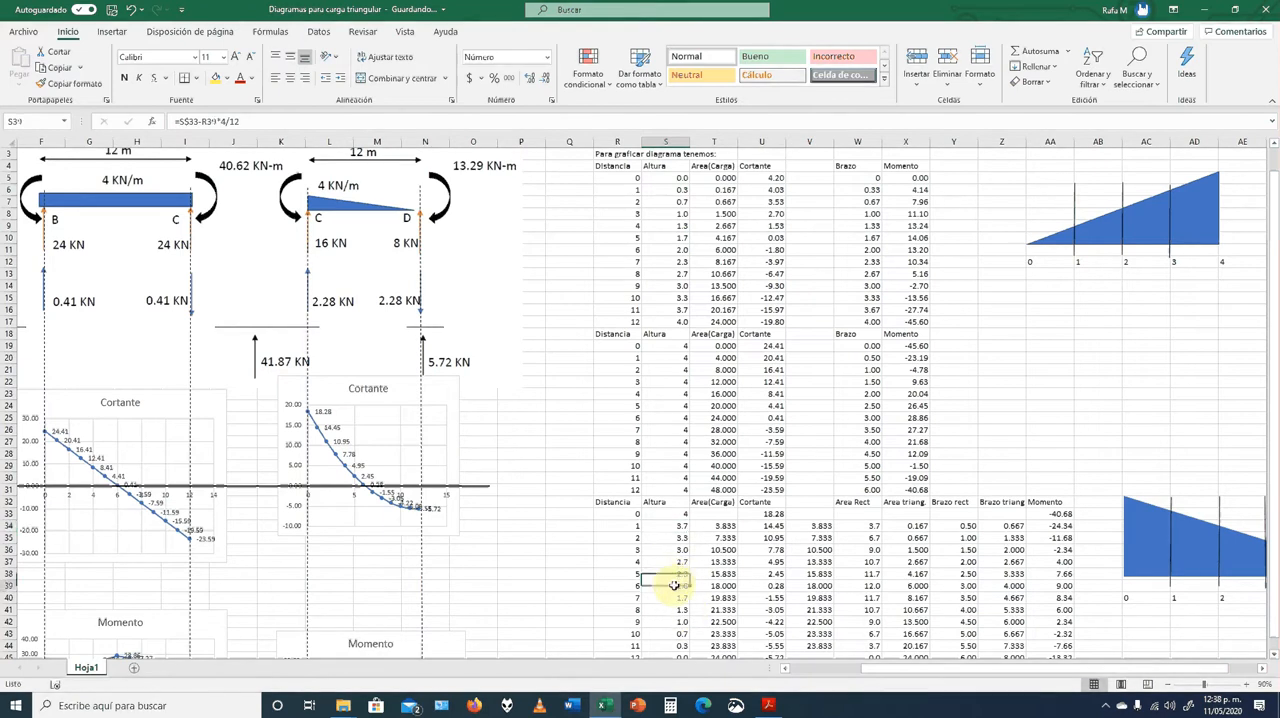
double_click(674, 583)
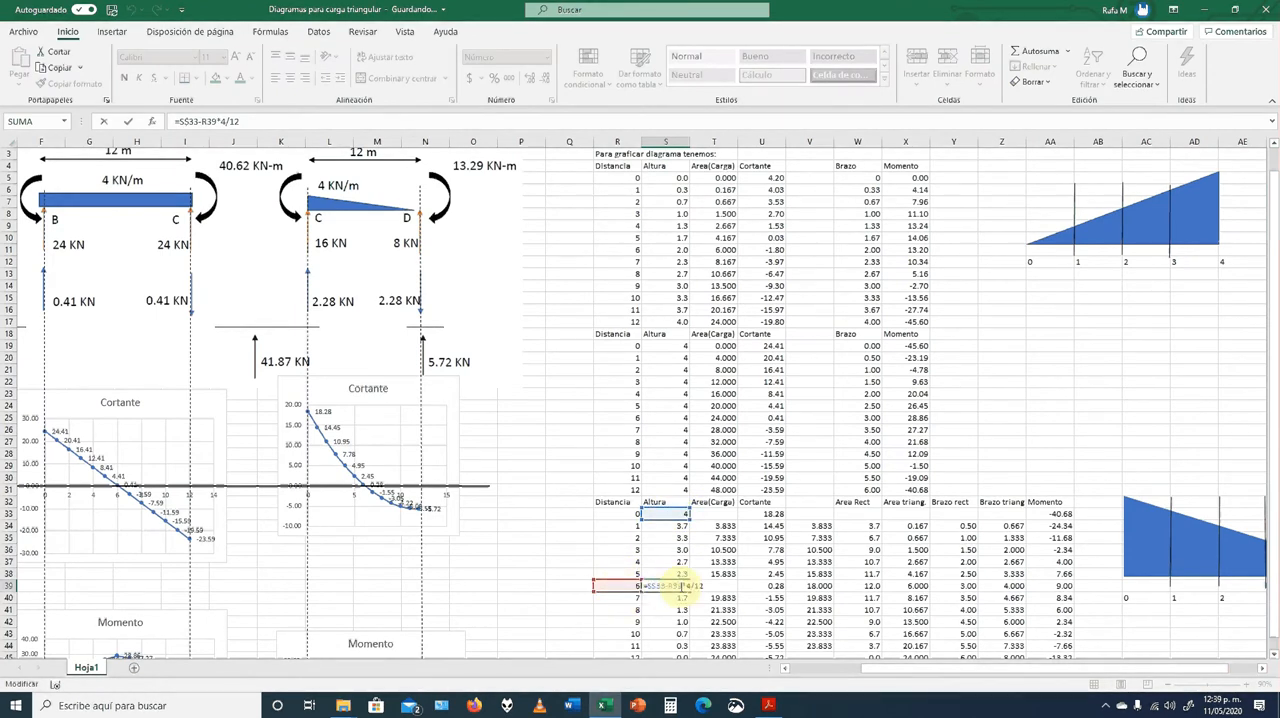
key(Escape)
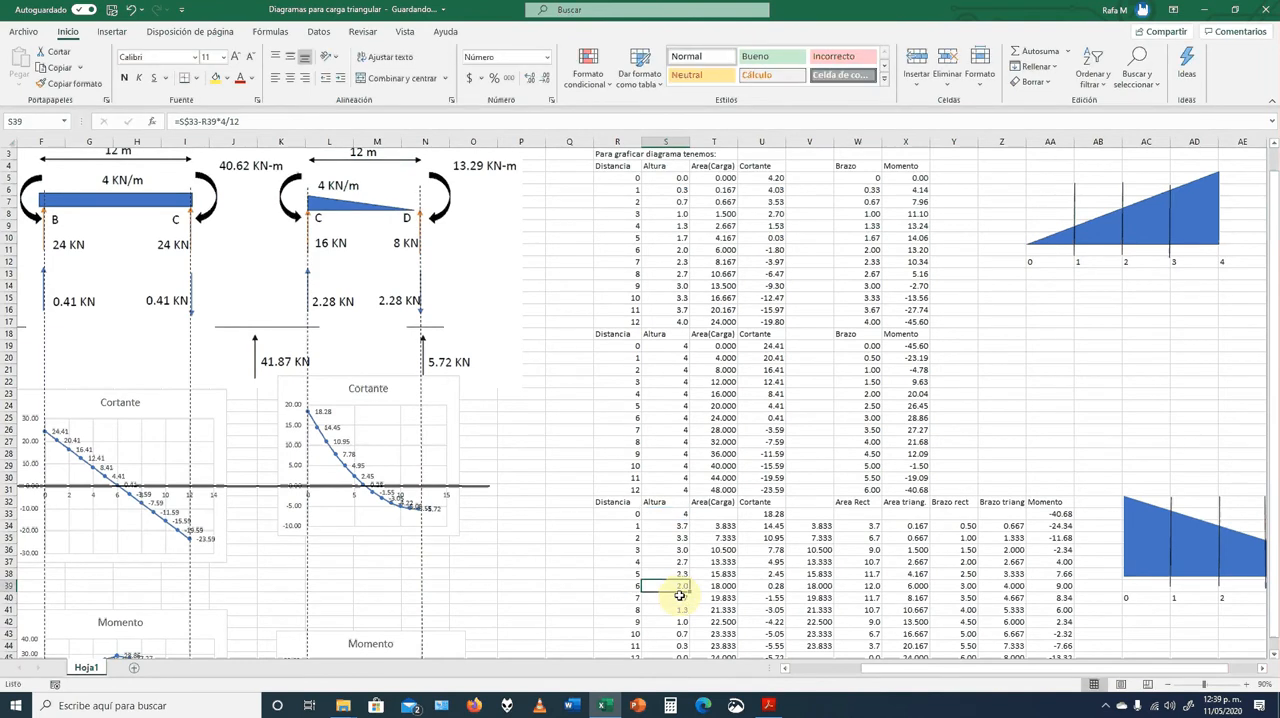
Inspect the Area(Carga) formula in T34 for the first loaded segment of span CD
scroll(679, 595, down, 2)
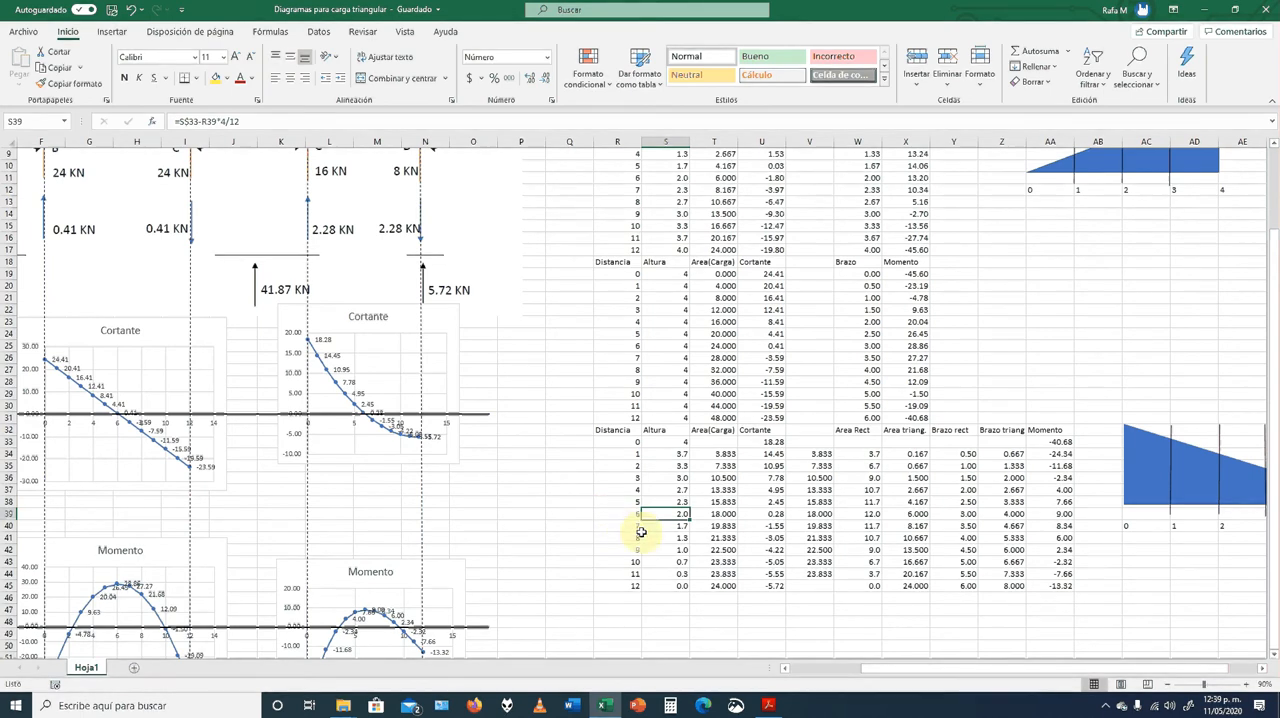
click(711, 455)
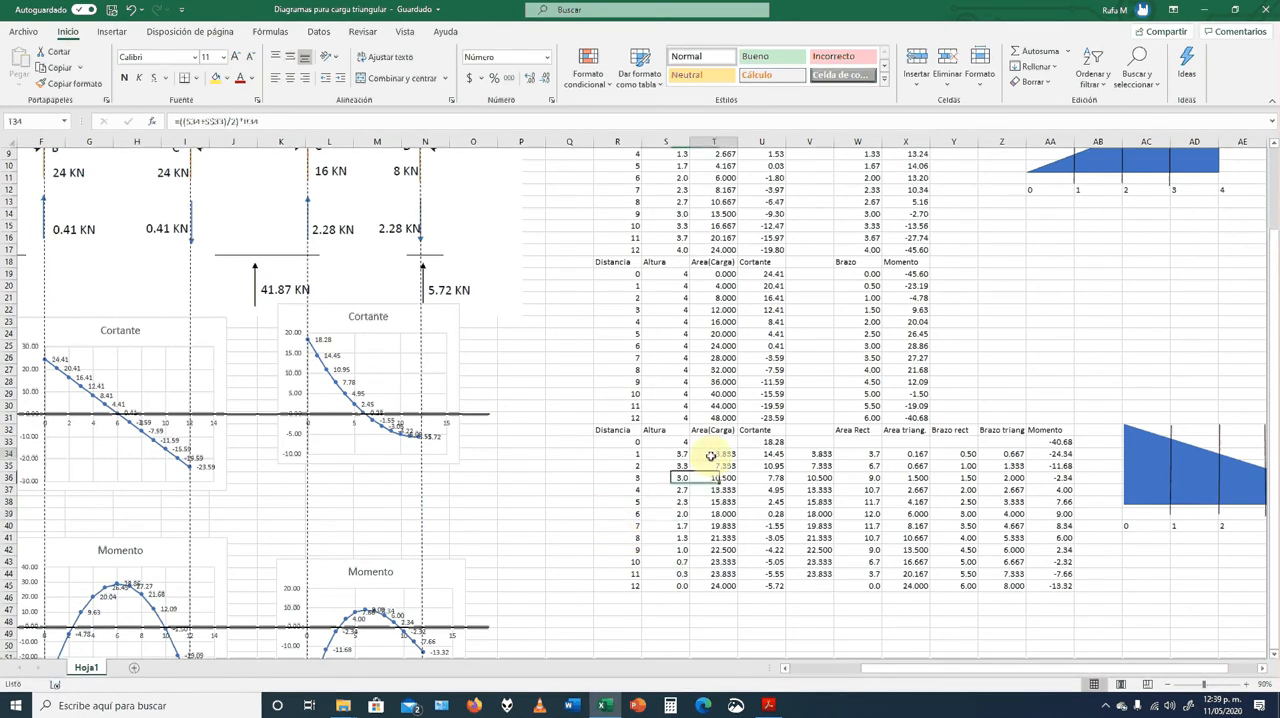